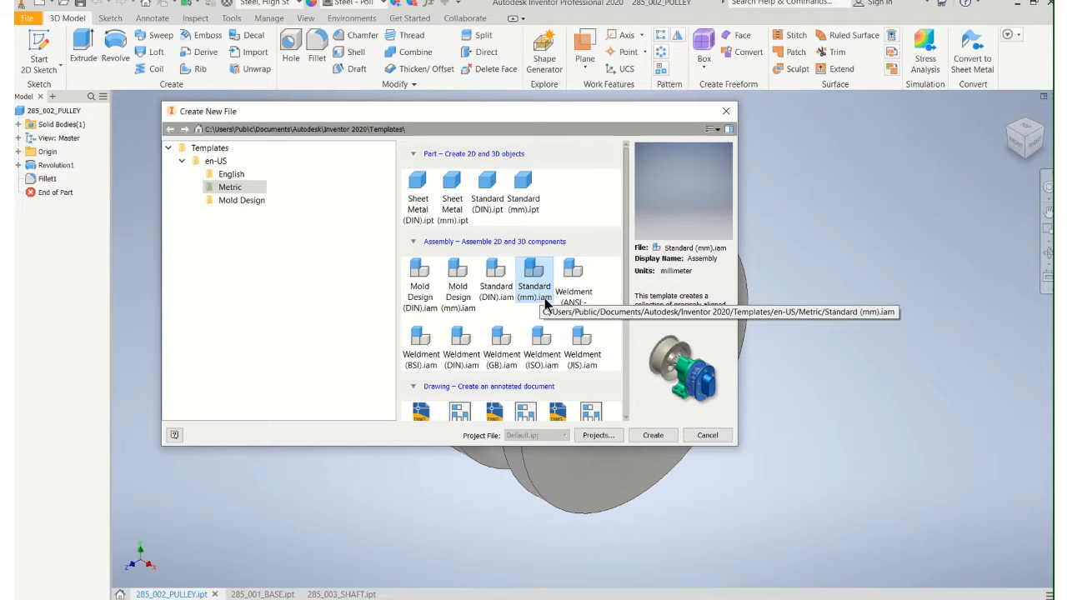
# Create a new metric assembly from the Standard (mm).iam template
pyautogui.click(653, 435)
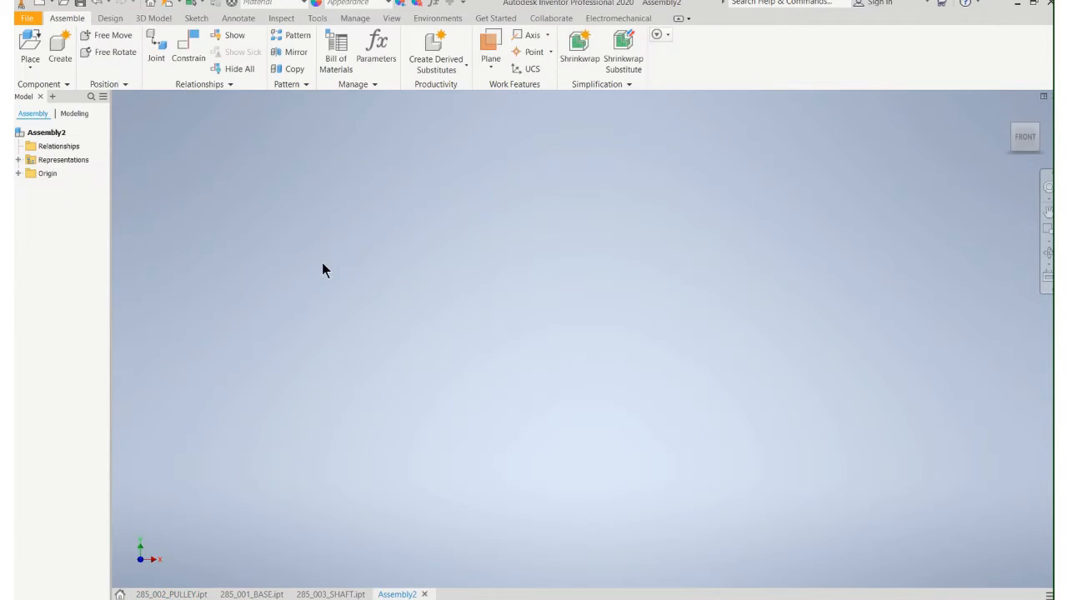
pyautogui.click(30, 43)
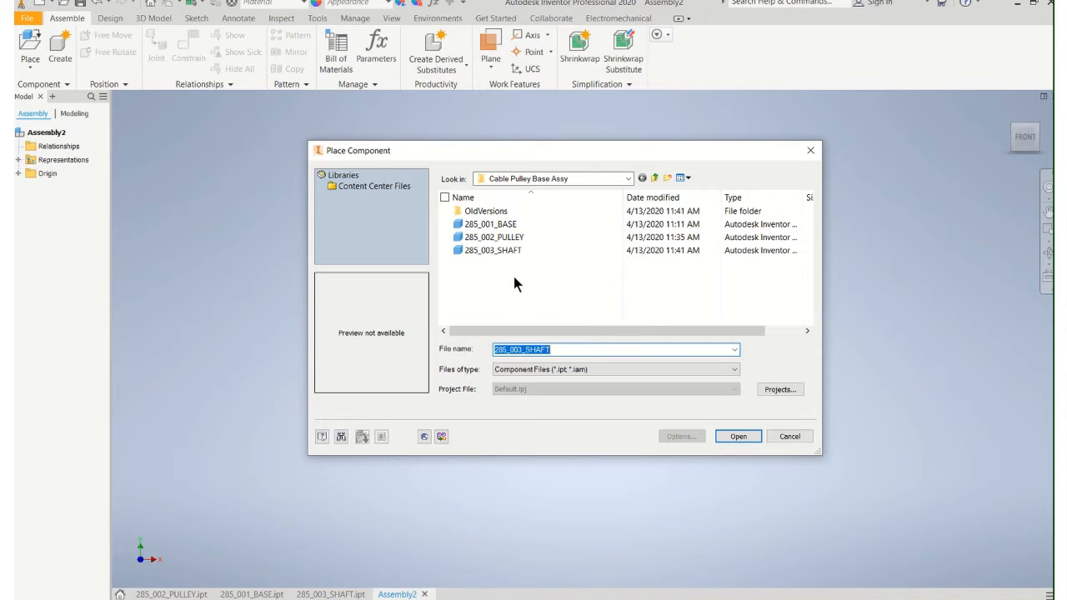
pyautogui.click(498, 224)
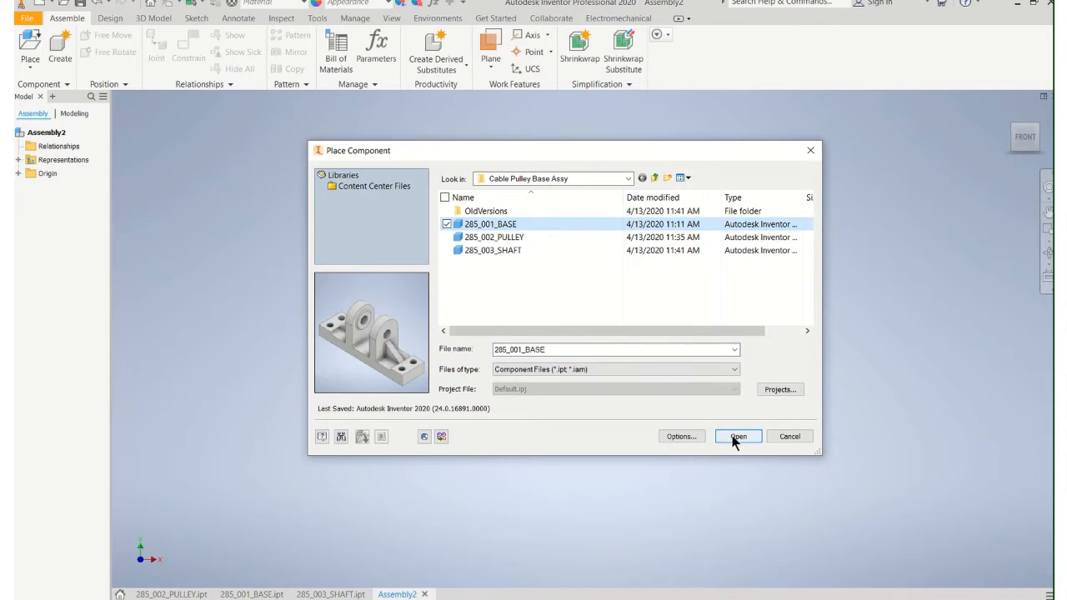
pyautogui.click(738, 436)
pyautogui.scroll(-4, 651, 375)
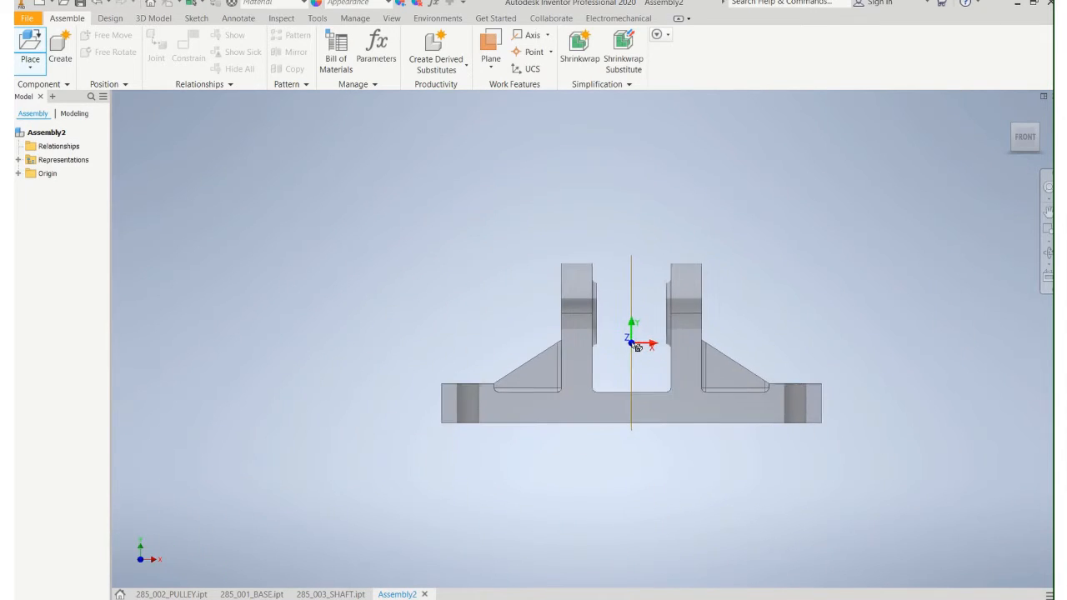
pyautogui.rightClick(619, 335)
pyautogui.click(659, 334)
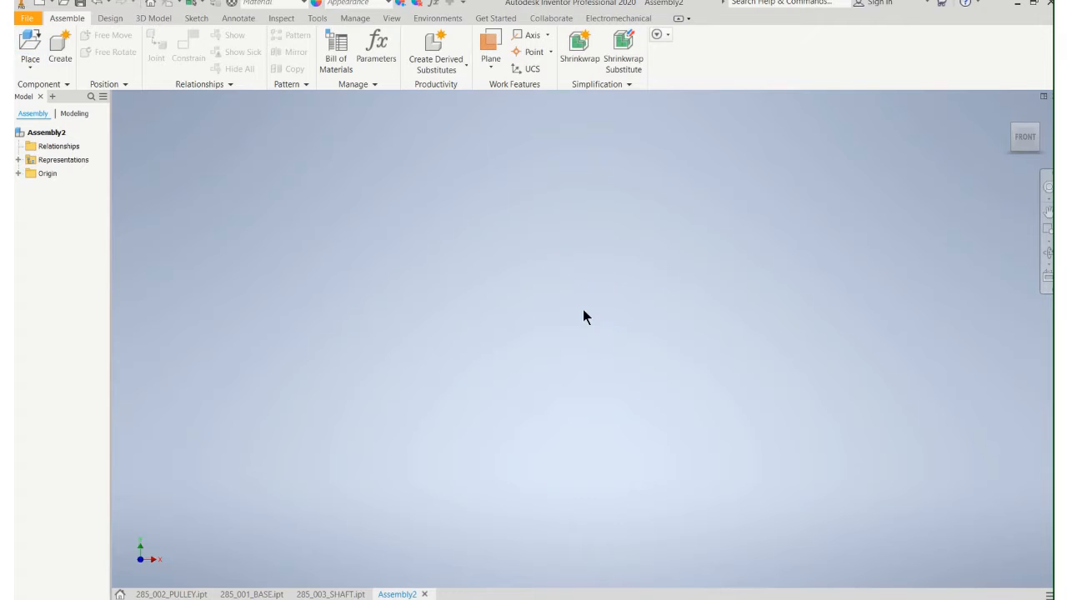
# Place one instance of the 285_001_BASE component in the middle of the empty assembly
pyautogui.click(30, 43)
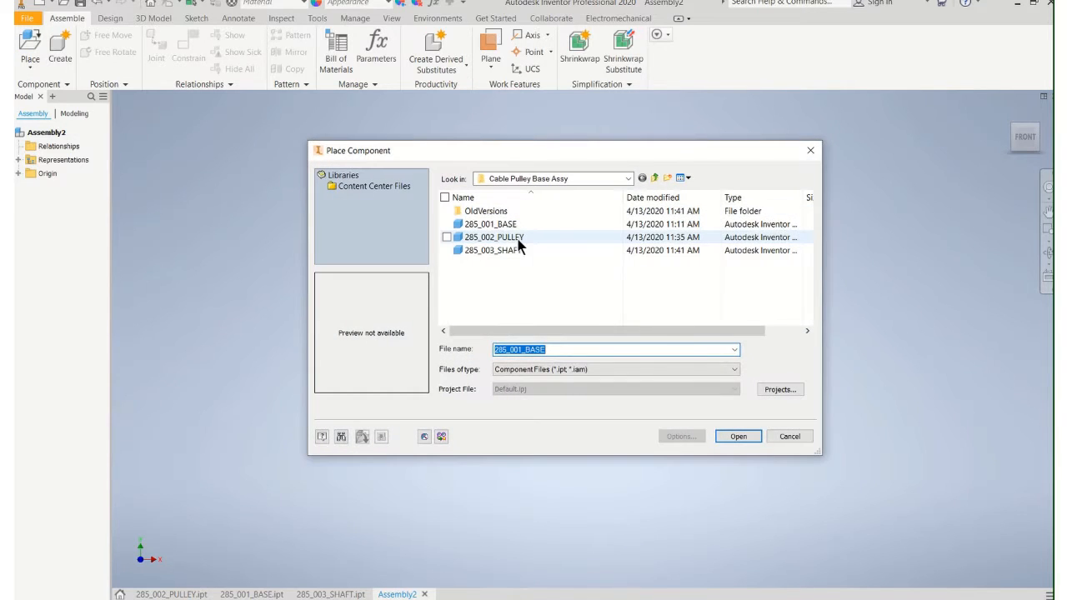
pyautogui.click(492, 225)
pyautogui.click(727, 436)
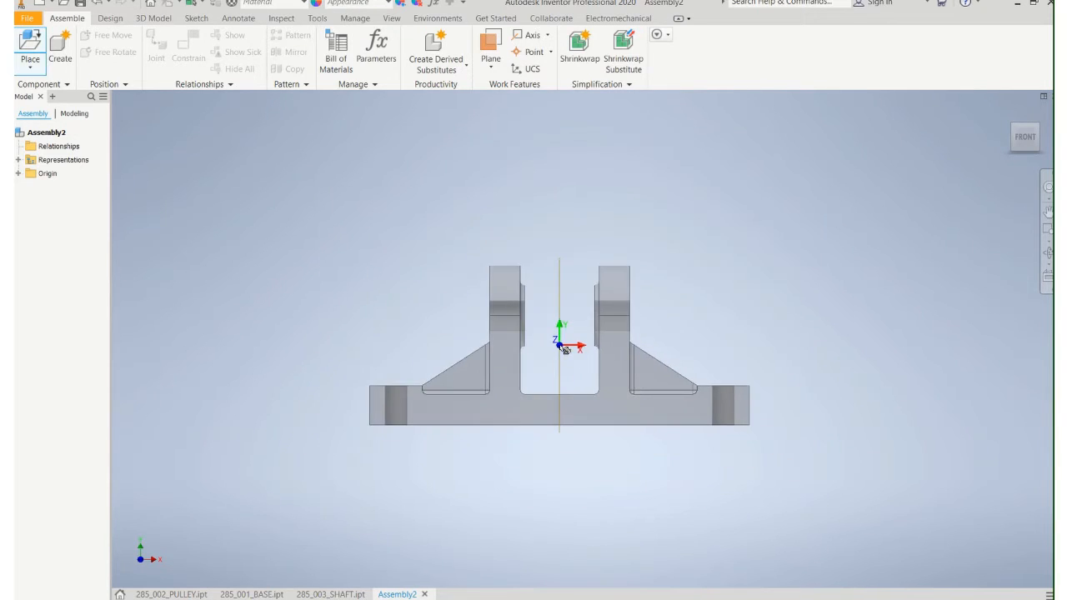
pyautogui.click(566, 349)
pyautogui.rightClick(563, 352)
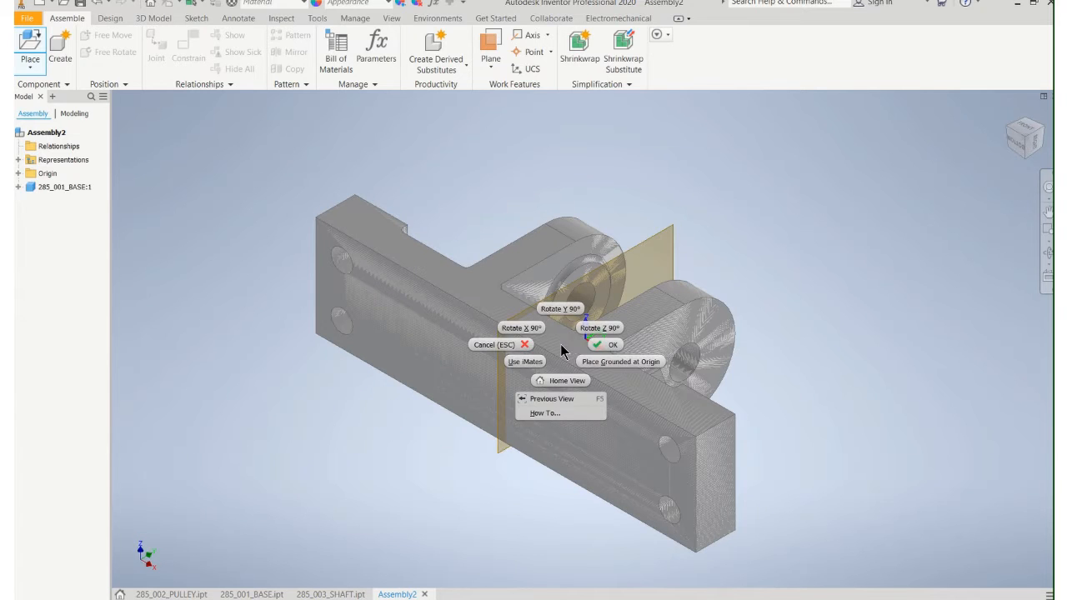
pyautogui.click(609, 347)
pyautogui.scroll(-2, 556, 309)
pyautogui.scroll(4, 563, 304)
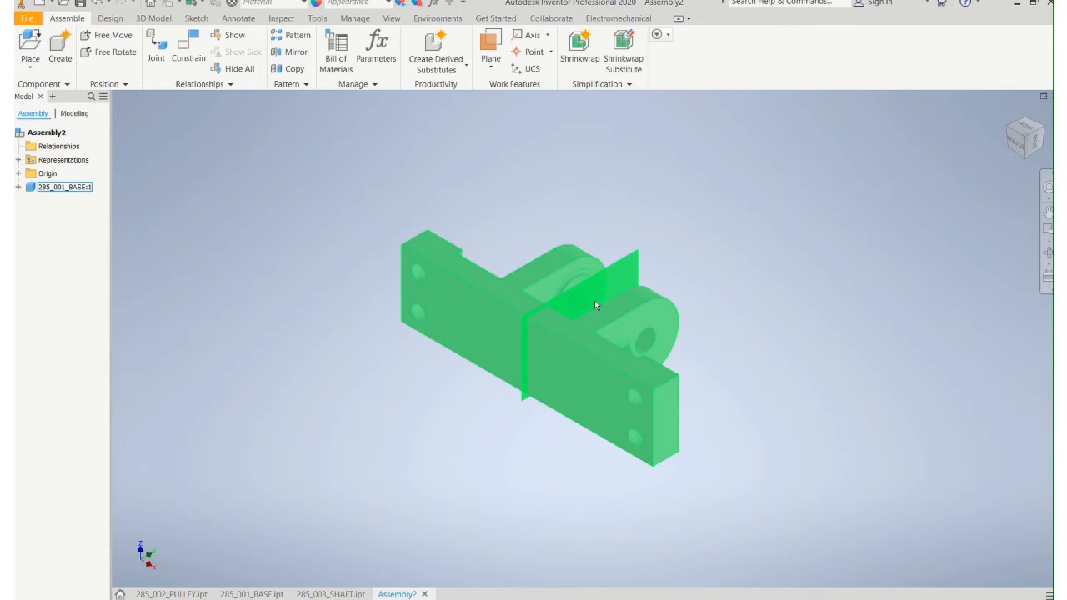
pyautogui.keyDown('shift'); pyautogui.moveTo(595, 305); pyautogui.dragTo(567, 356, button='middle'); pyautogui.keyUp('shift')
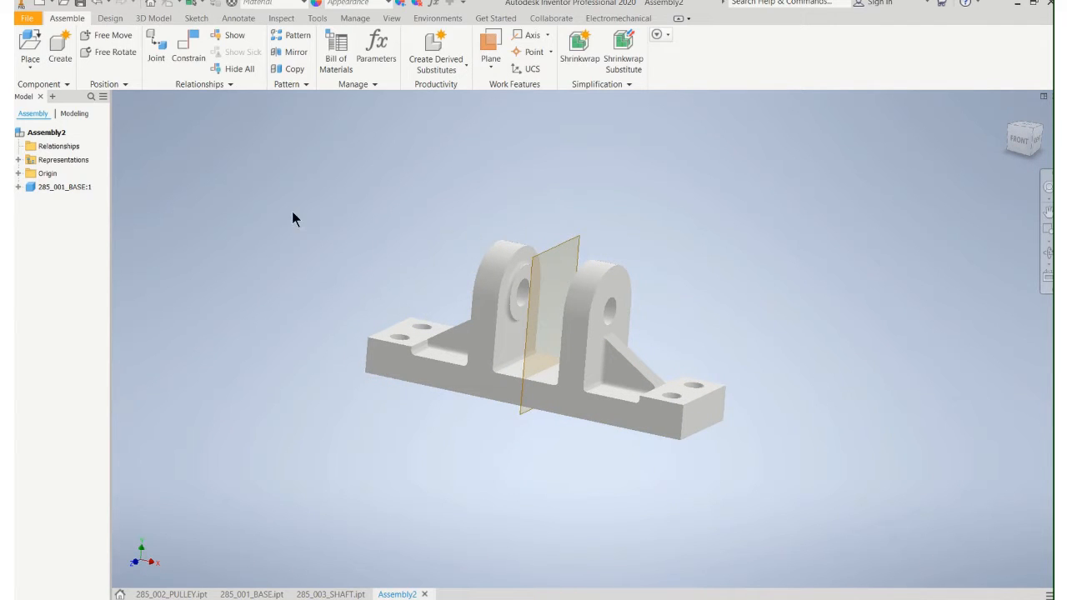
# Hide the work plane between the two lugs in the 285_001_BASE part and return to Assembly2
pyautogui.click(243, 594)
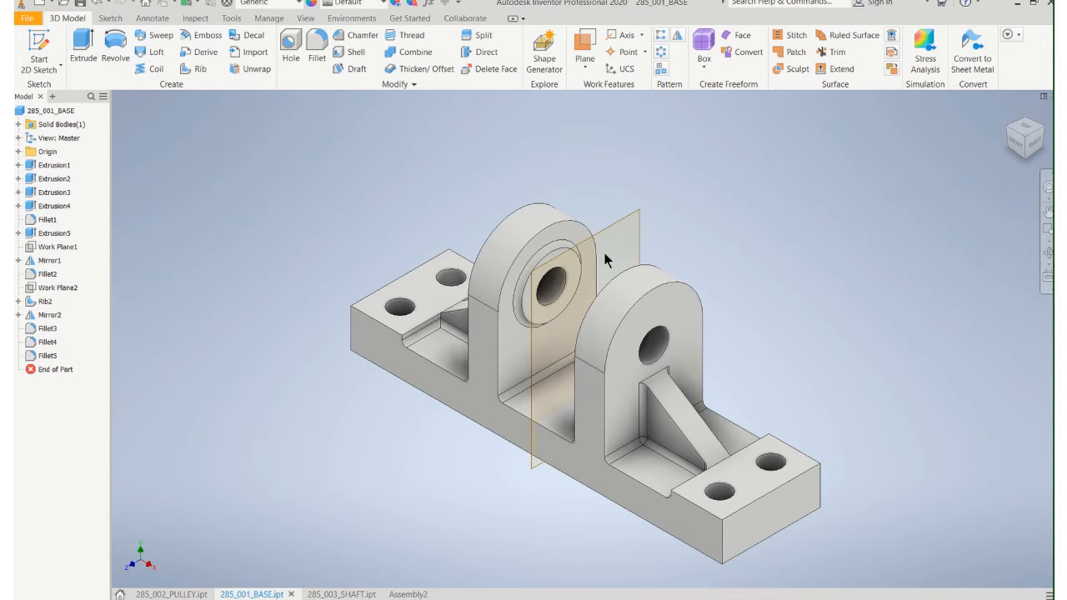
pyautogui.rightClick(639, 215)
pyautogui.click(676, 237)
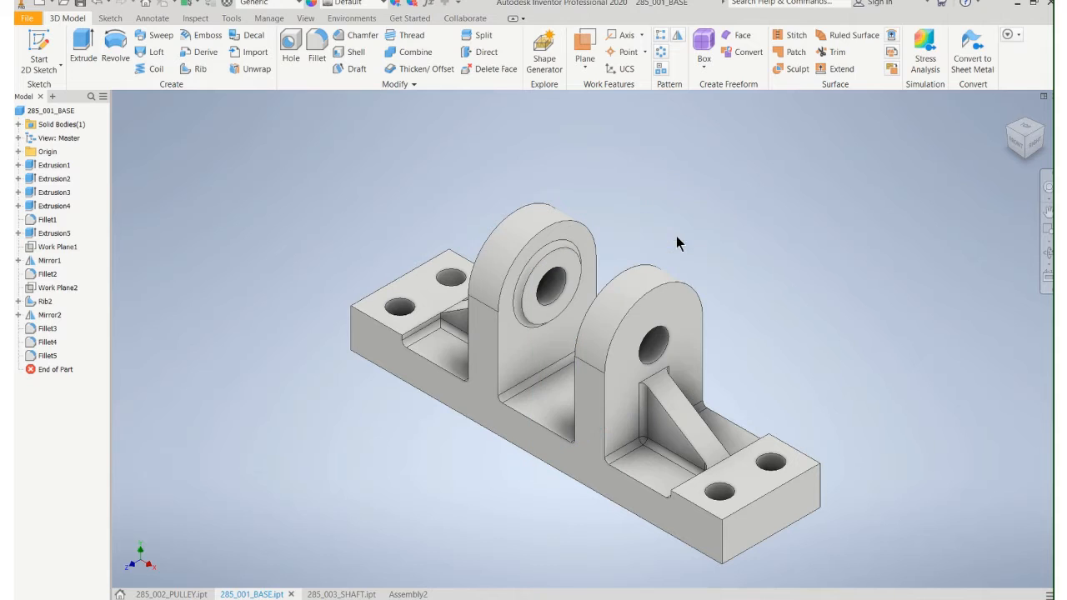
pyautogui.click(410, 594)
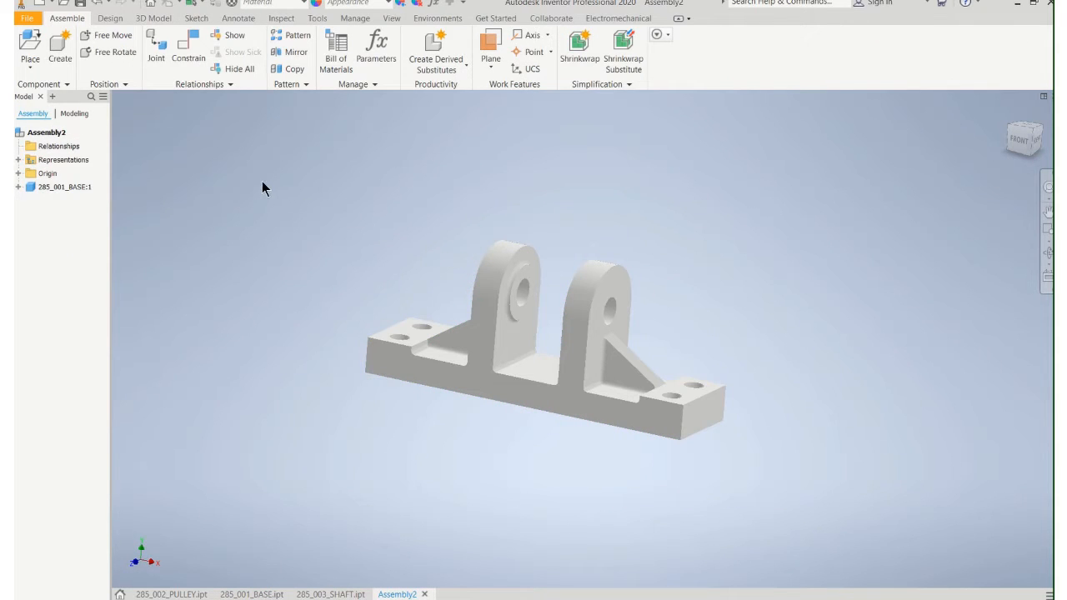
# Place one instance of the 285_002_PULLEY component just above the base's two lugs
pyautogui.click(30, 46)
pyautogui.click(499, 238)
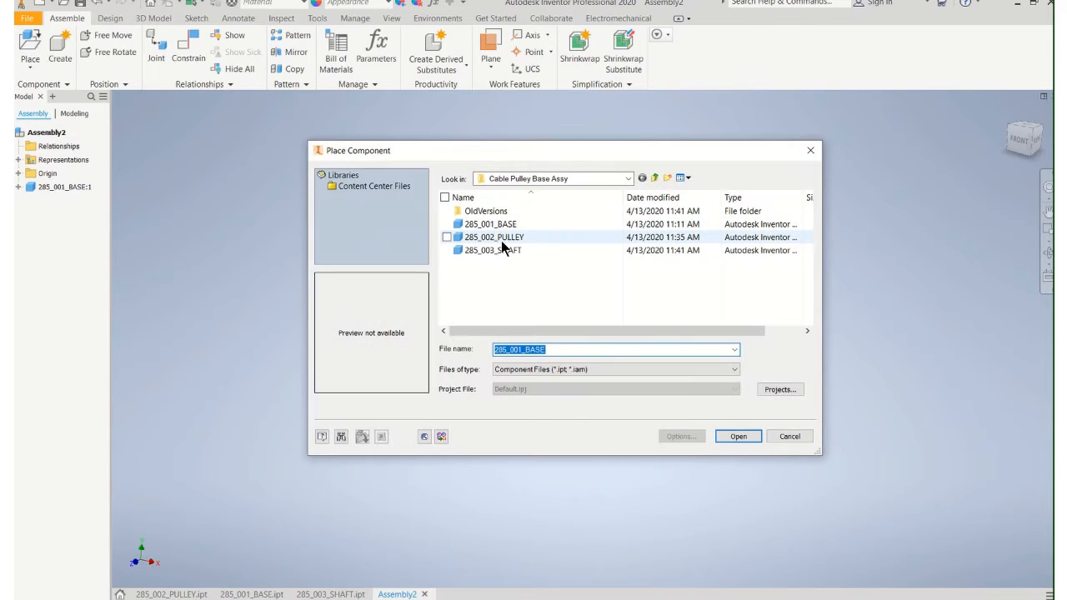
pyautogui.click(737, 437)
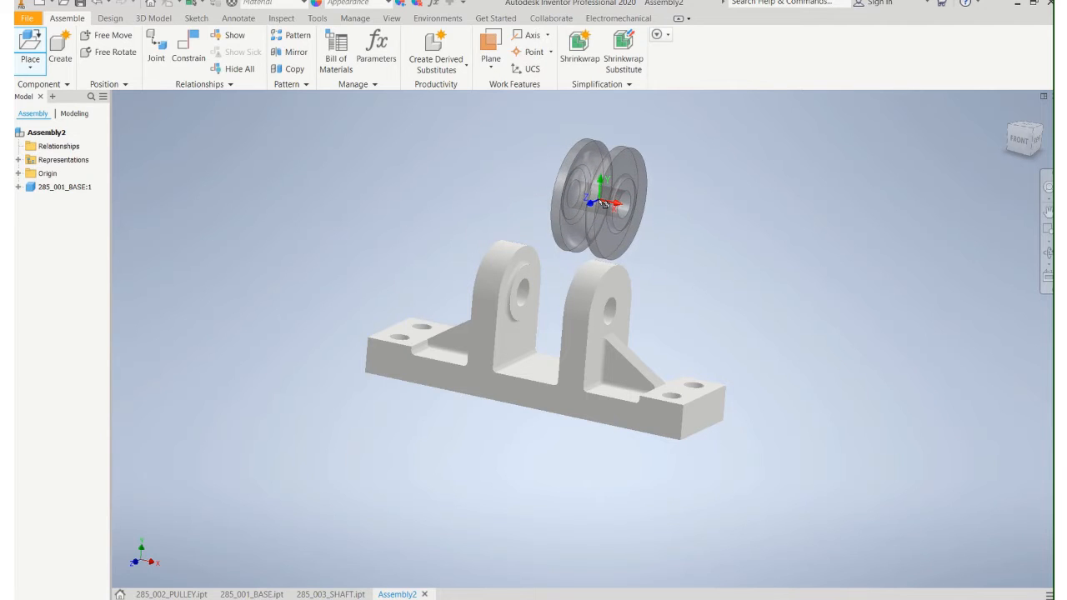
pyautogui.click(602, 198)
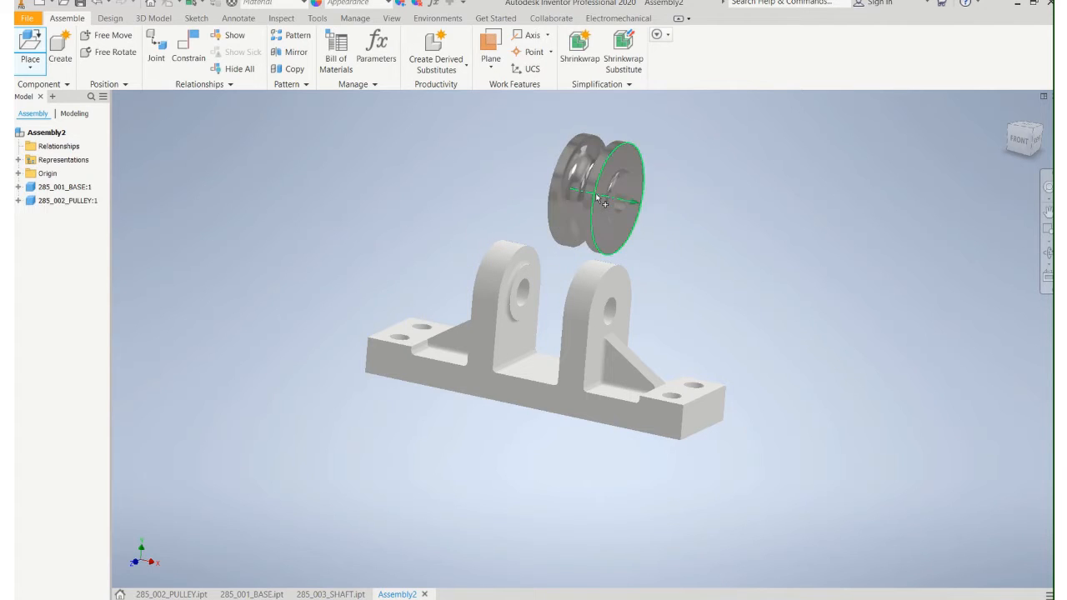
pyautogui.rightClick(604, 206)
pyautogui.click(610, 219)
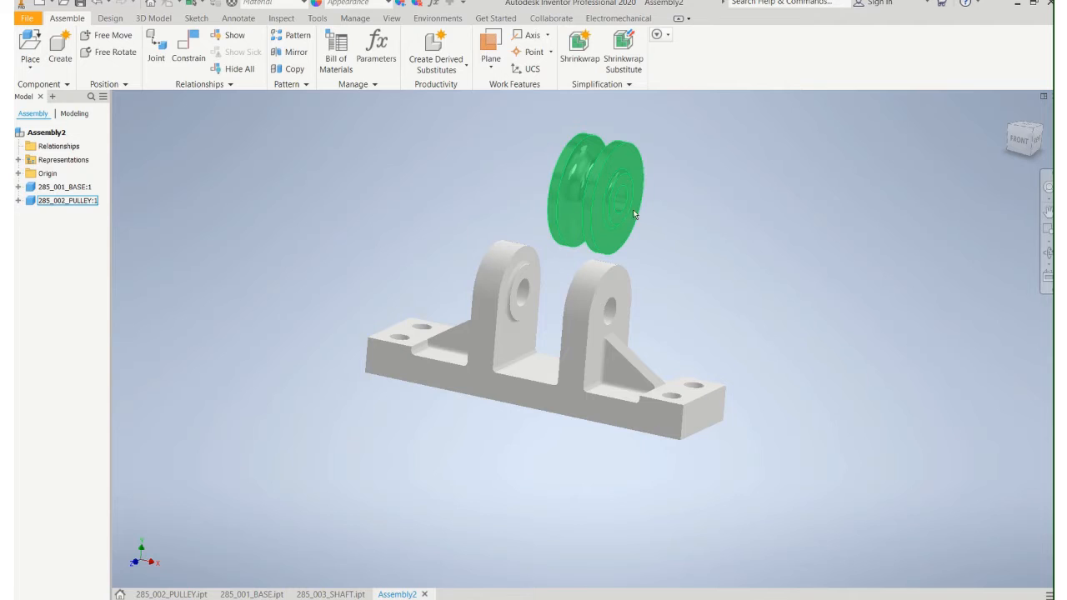
pyautogui.moveTo(613, 191)
pyautogui.mouseDown()
pyautogui.moveTo(563, 283)
pyautogui.moveTo(575, 284)
pyautogui.moveTo(600, 197)
pyautogui.mouseUp()
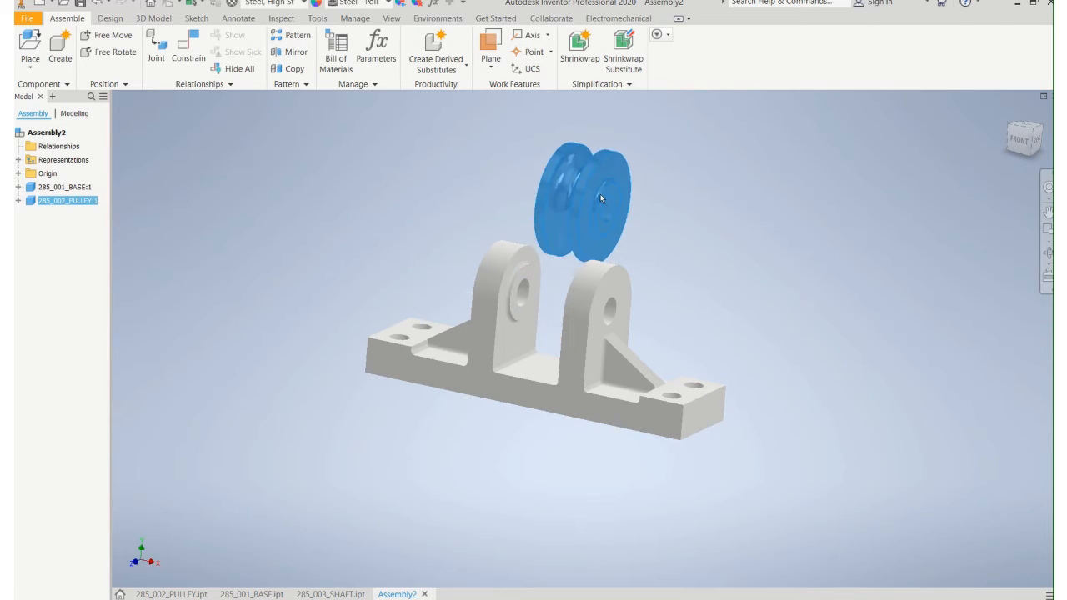
pyautogui.moveTo(664, 239); pyautogui.dragTo(638, 278, button='middle')
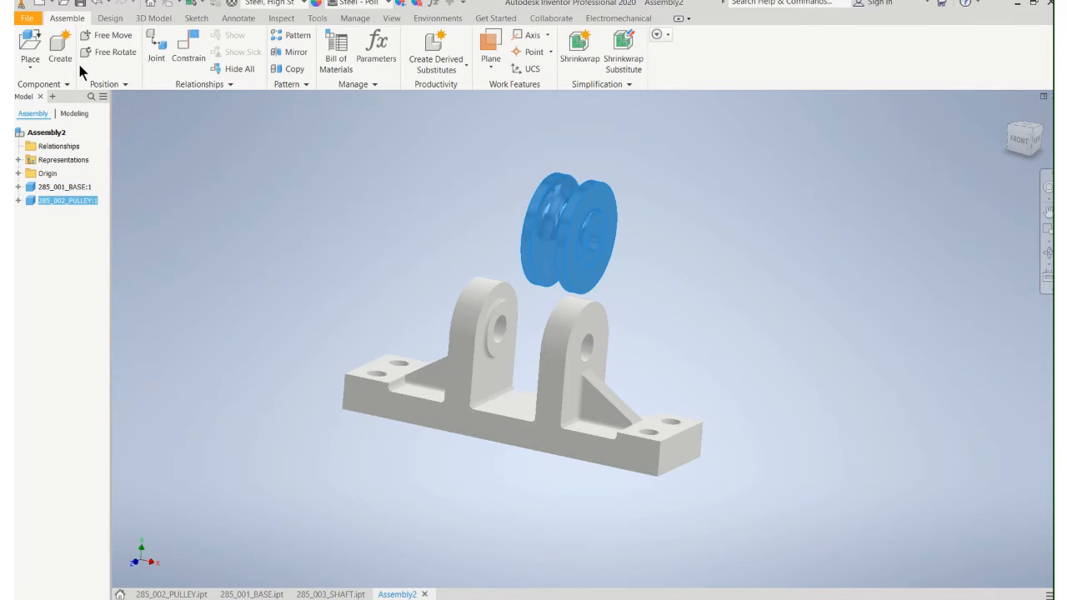
# Mate the pulley's bore axis to the axis of the base's lug hole with a 0 mm offset
pyautogui.click(187, 48)
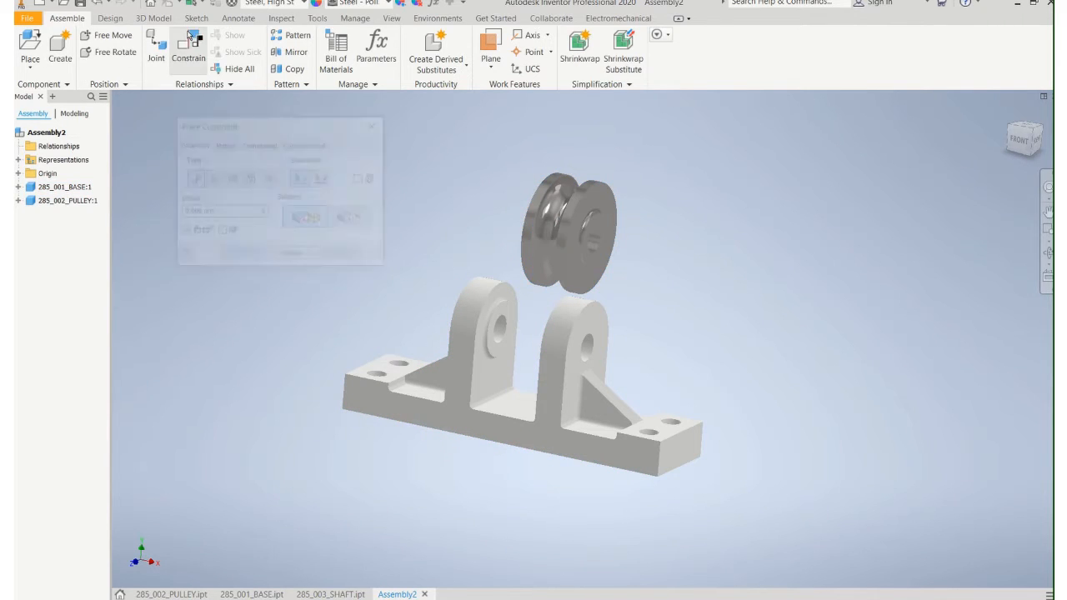
pyautogui.click(597, 242)
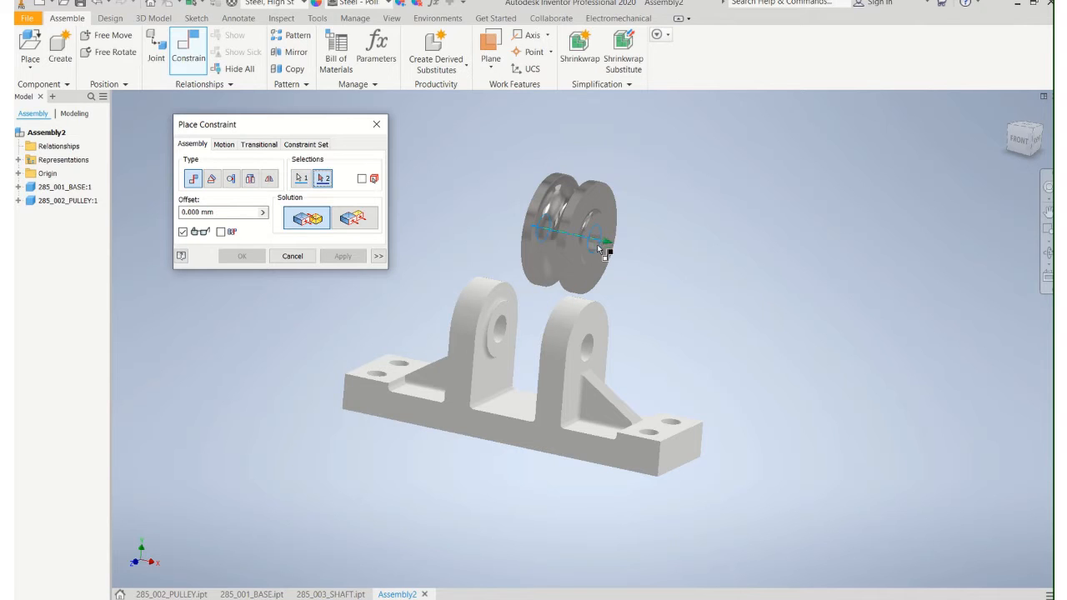
pyautogui.click(588, 351)
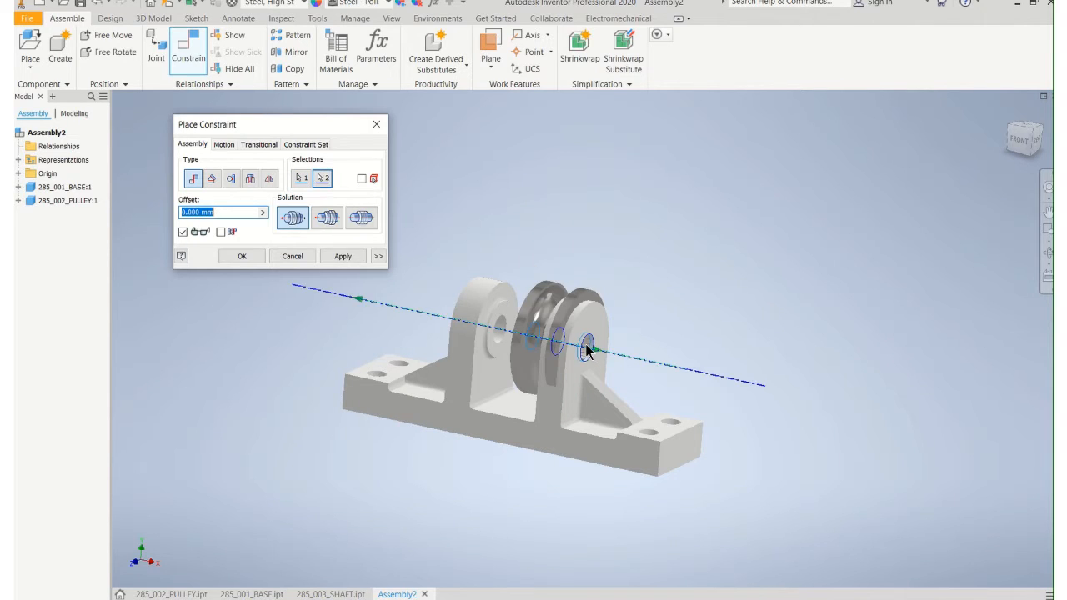
pyautogui.click(242, 256)
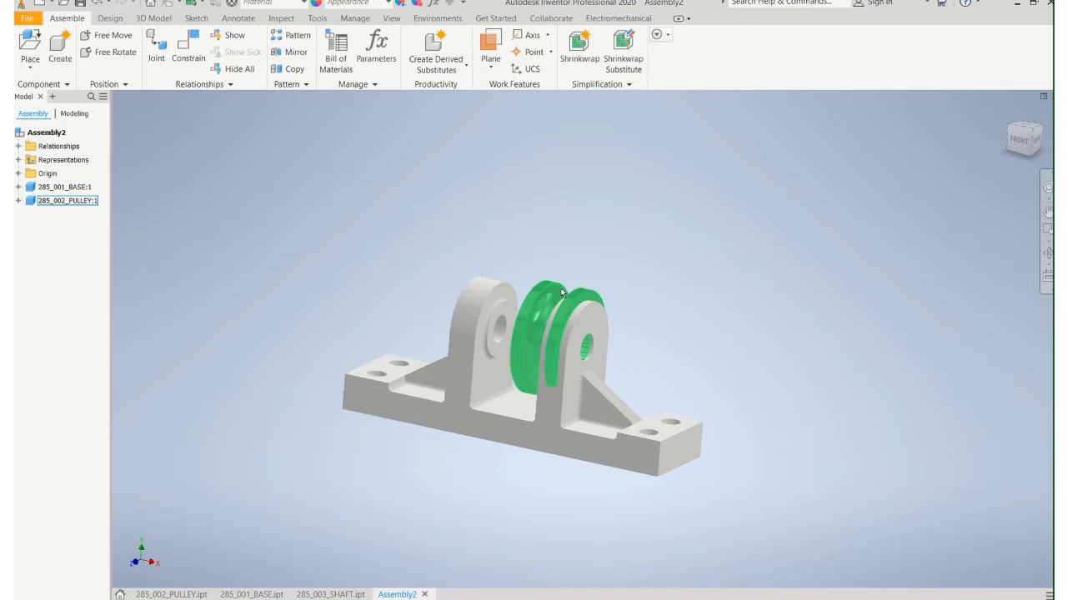
# Slide the pulley along the mated axis until it sits outside the base's lugs, on the ribbed side
pyautogui.click(588, 296)
pyautogui.moveTo(589, 296); pyautogui.dragTo(659, 257)
pyautogui.click(554, 409)
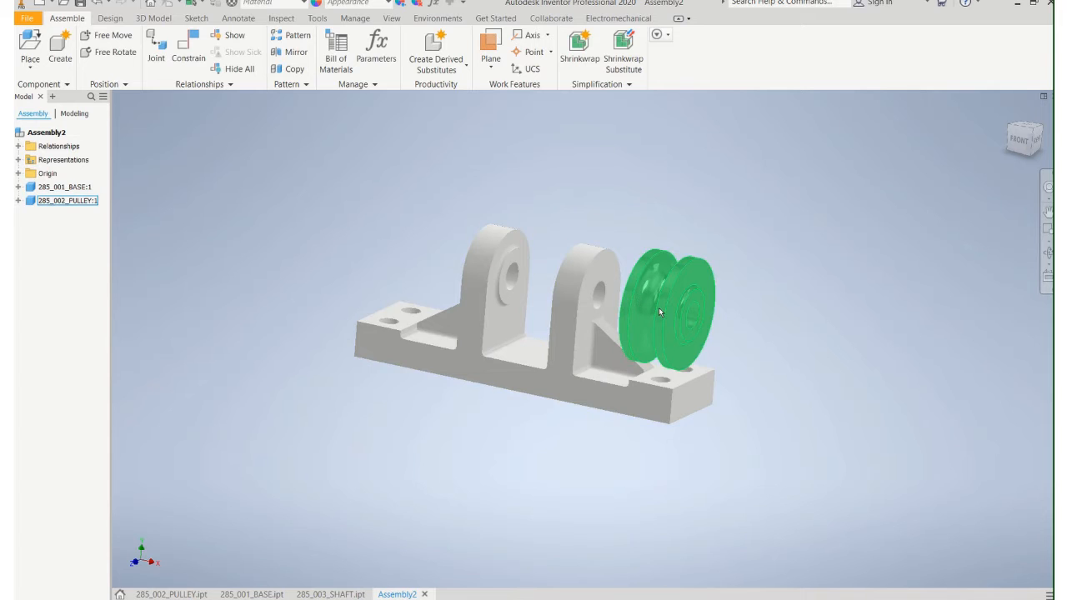
pyautogui.scroll(3, 659, 313)
pyautogui.scroll(-3, 667, 306)
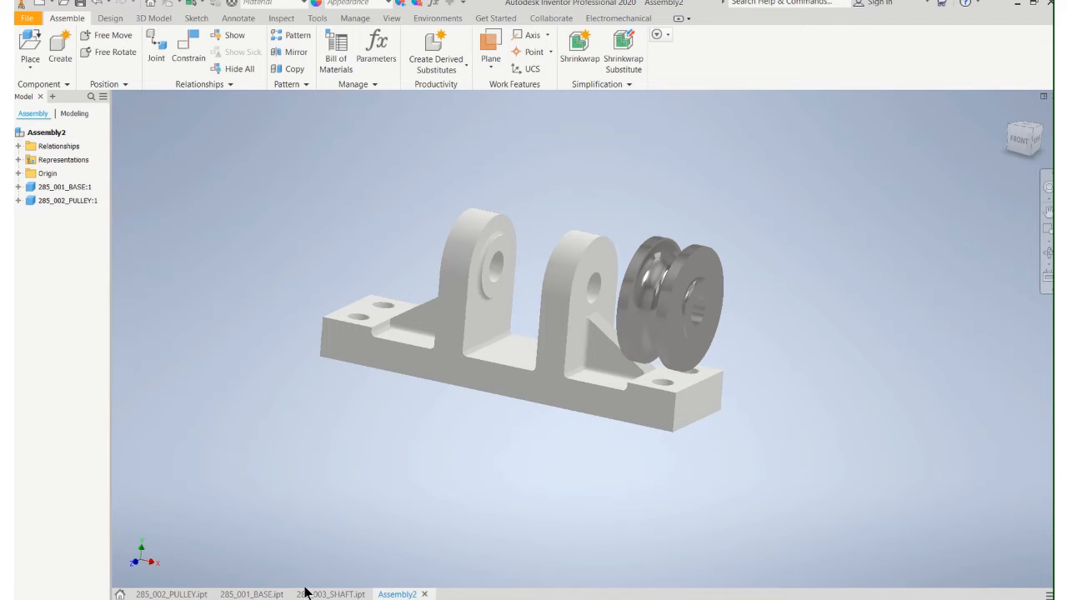
# Switch to the 285_001_BASE part and expand its origin geometry
pyautogui.click(273, 595)
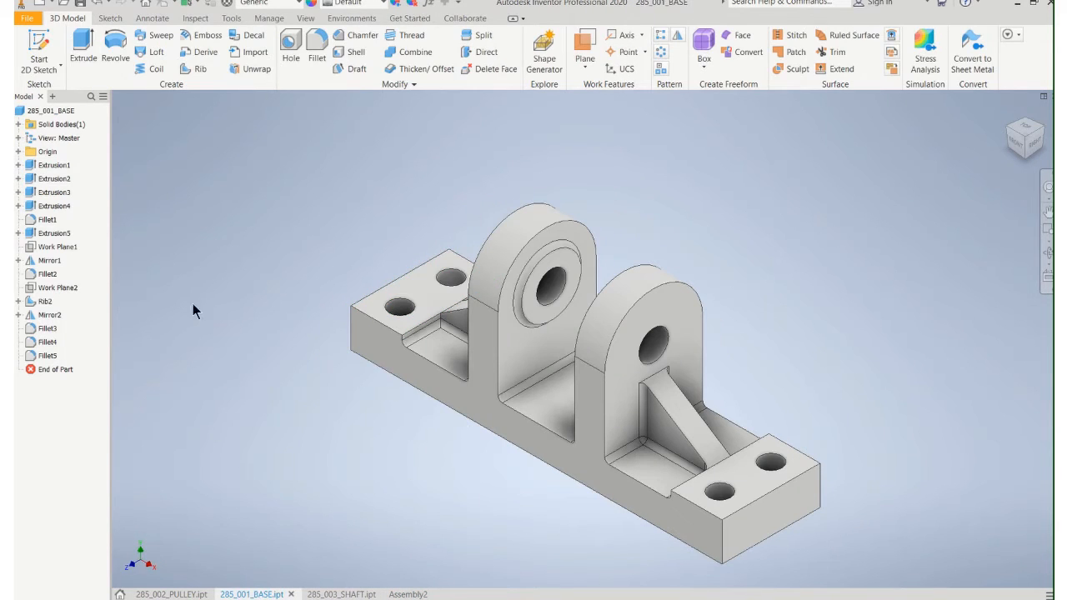
pyautogui.click(18, 152)
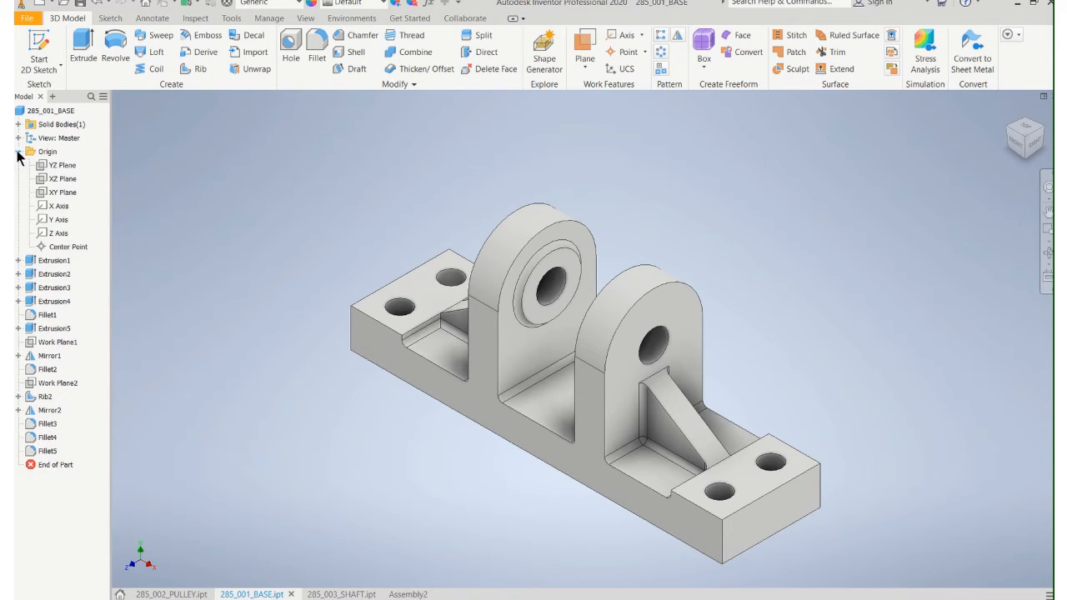
pyautogui.rightClick(60, 172)
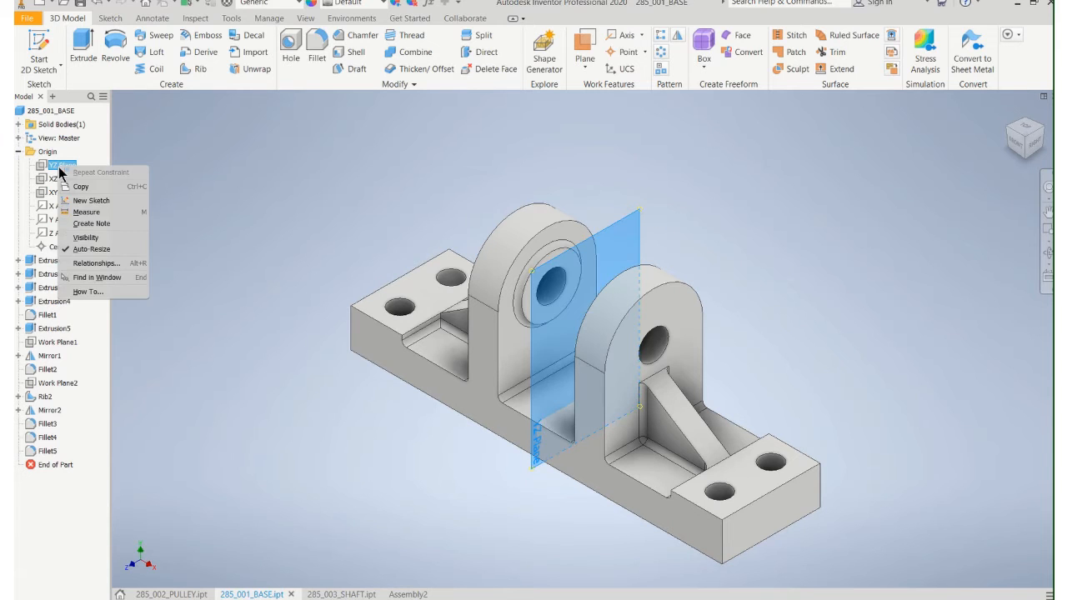
pyautogui.click(87, 243)
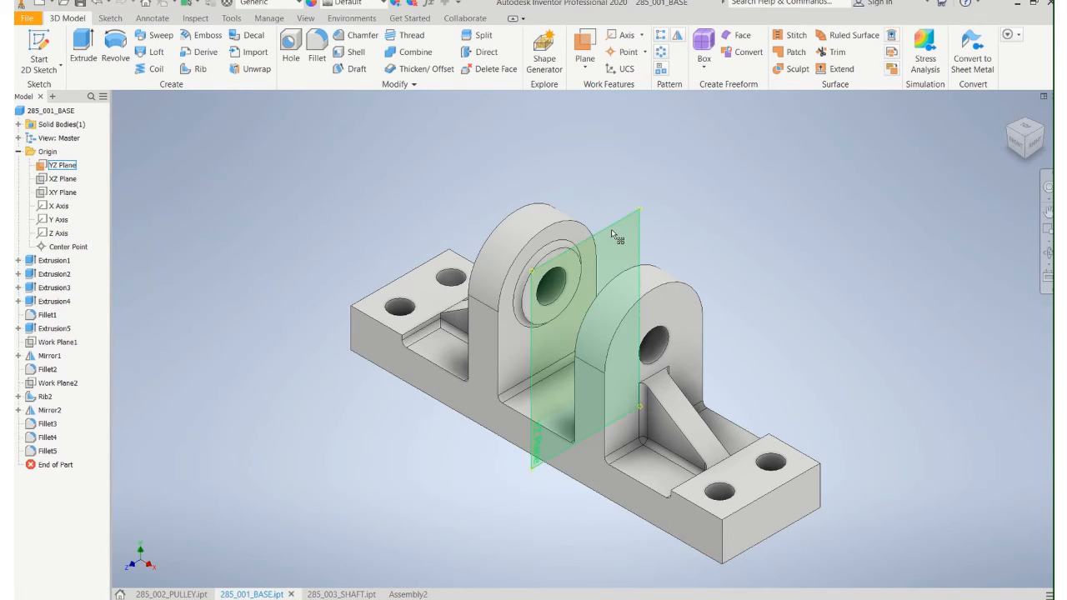
pyautogui.rightClick(58, 166)
pyautogui.click(86, 238)
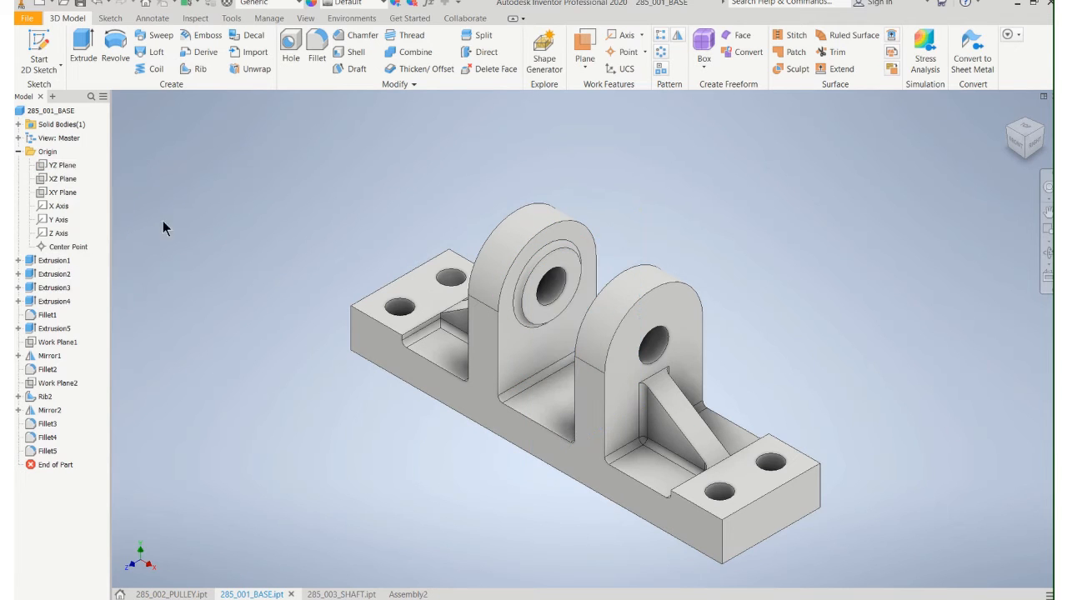
# Create a midplane work plane between the two opposite end faces of the base
pyautogui.click(594, 69)
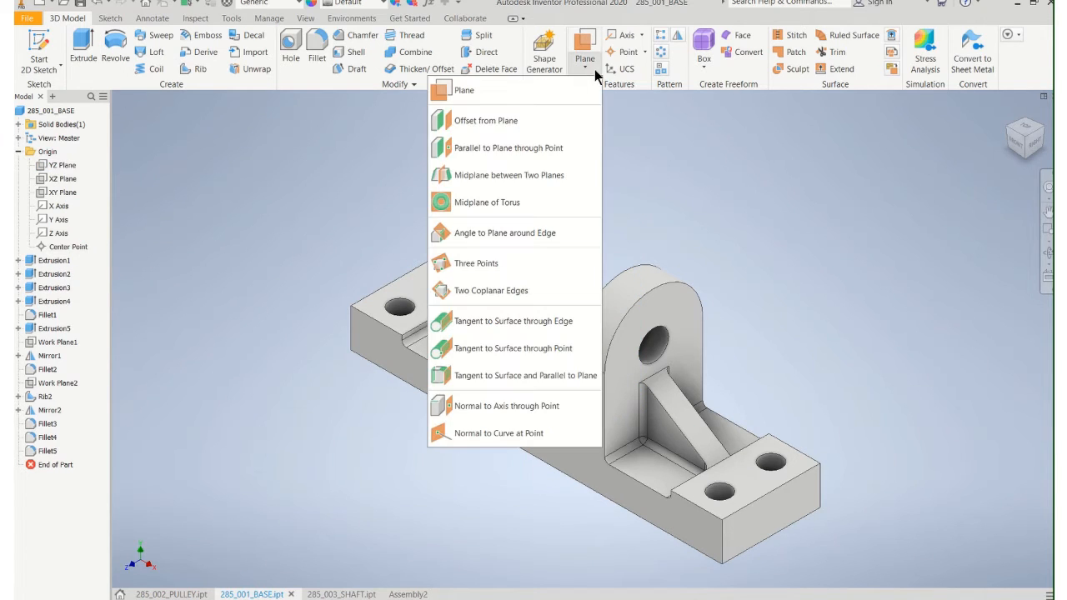
pyautogui.click(491, 175)
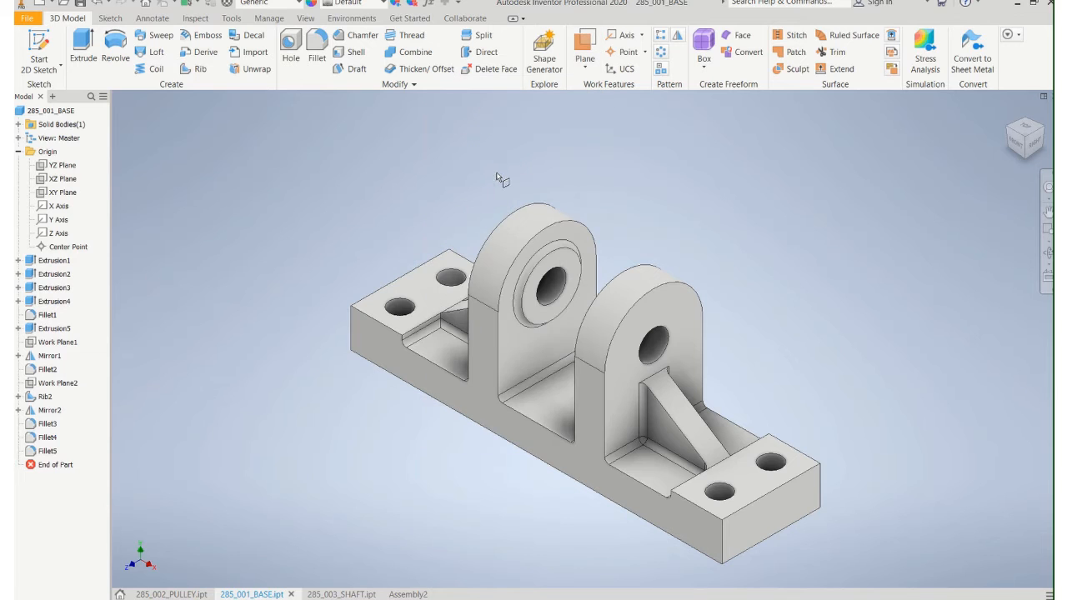
pyautogui.click(817, 489)
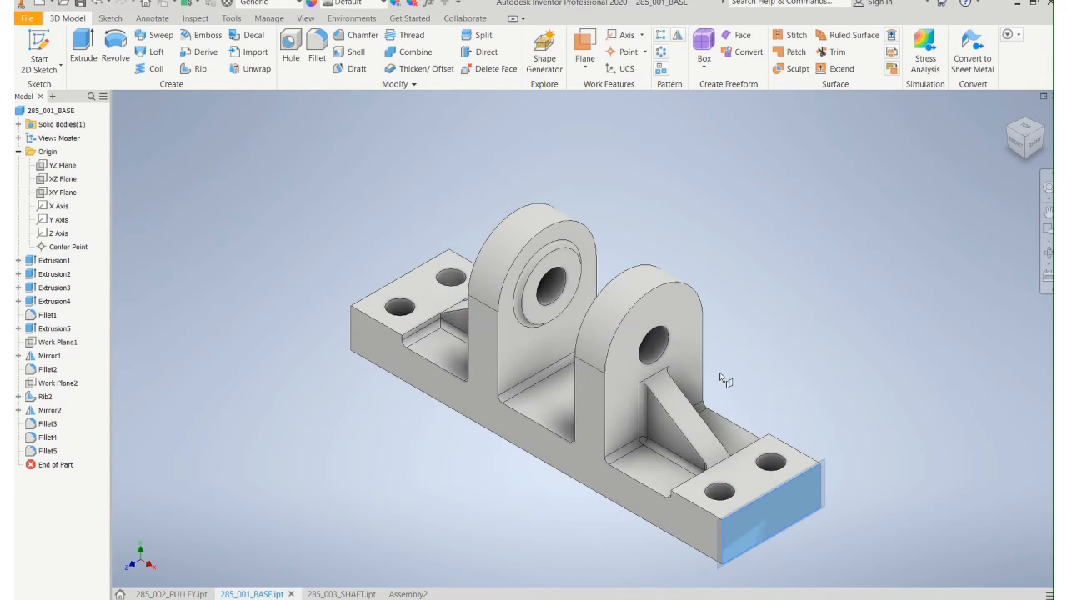
pyautogui.keyDown('shift'); pyautogui.moveTo(722, 378); pyautogui.dragTo(831, 320, button='middle'); pyautogui.keyUp('shift')
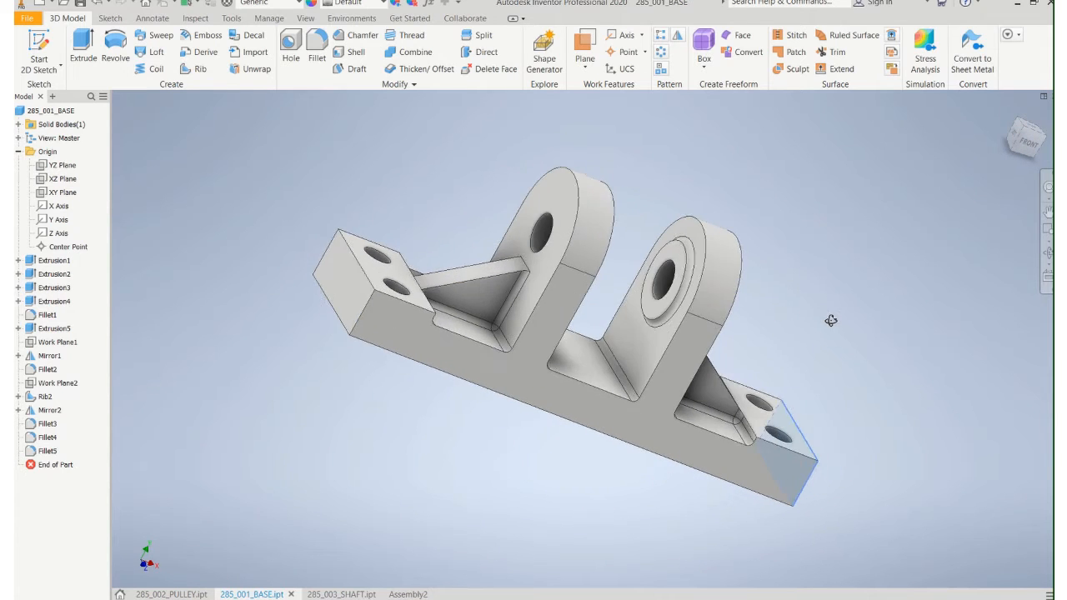
pyautogui.scroll(-3, 831, 320)
pyautogui.click(527, 306)
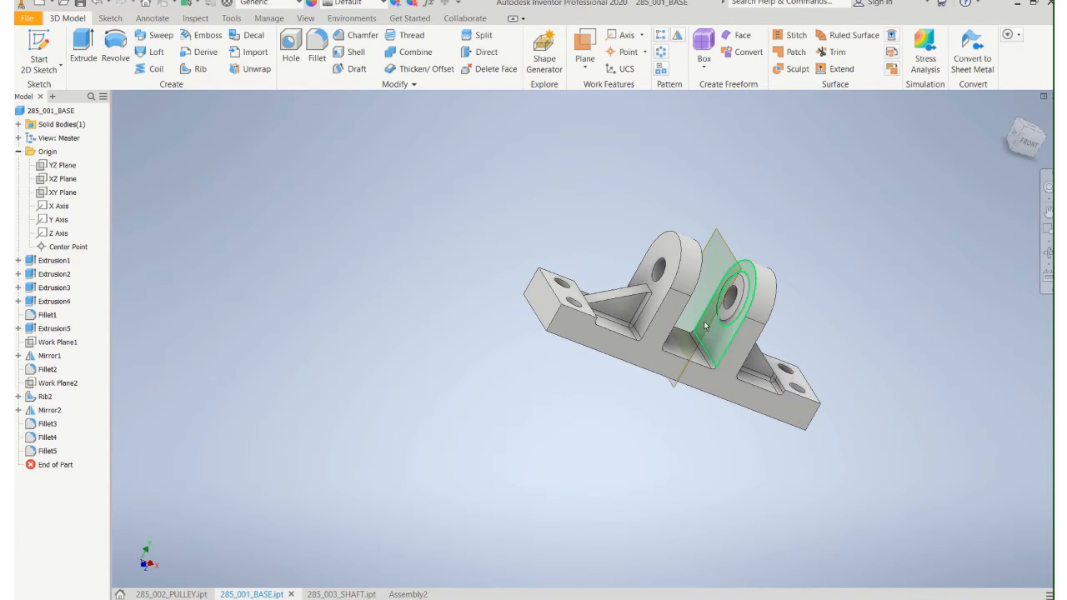
# Undo the midplane work plane just created in the base part
pyautogui.scroll(-3, 688, 330)
pyautogui.scroll(6, 705, 311)
pyautogui.scroll(-3, 705, 310)
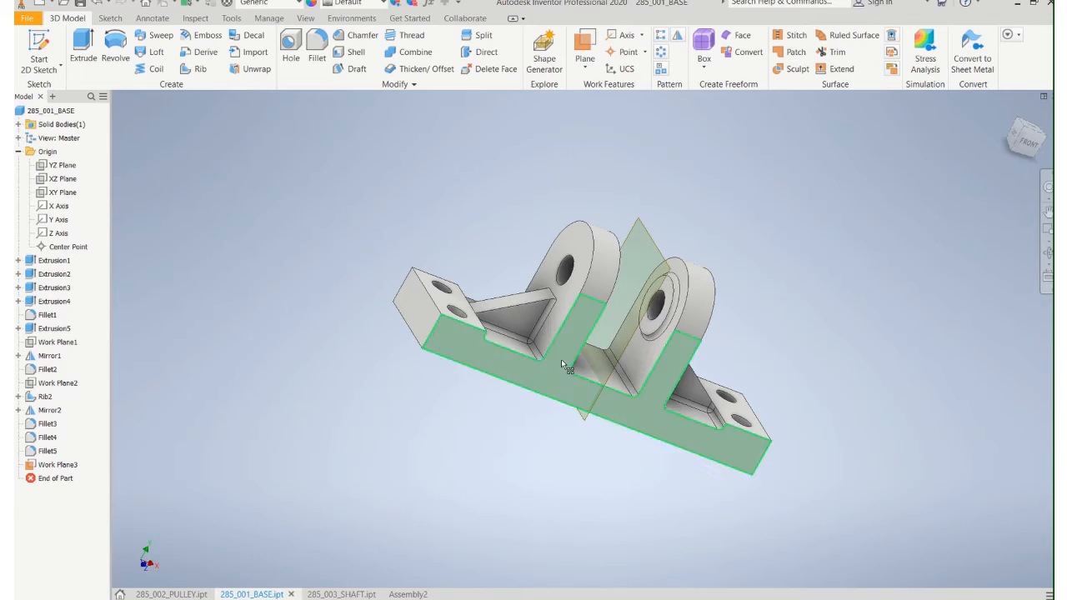
pyautogui.scroll(-2, 562, 360)
pyautogui.scroll(-2, 521, 373)
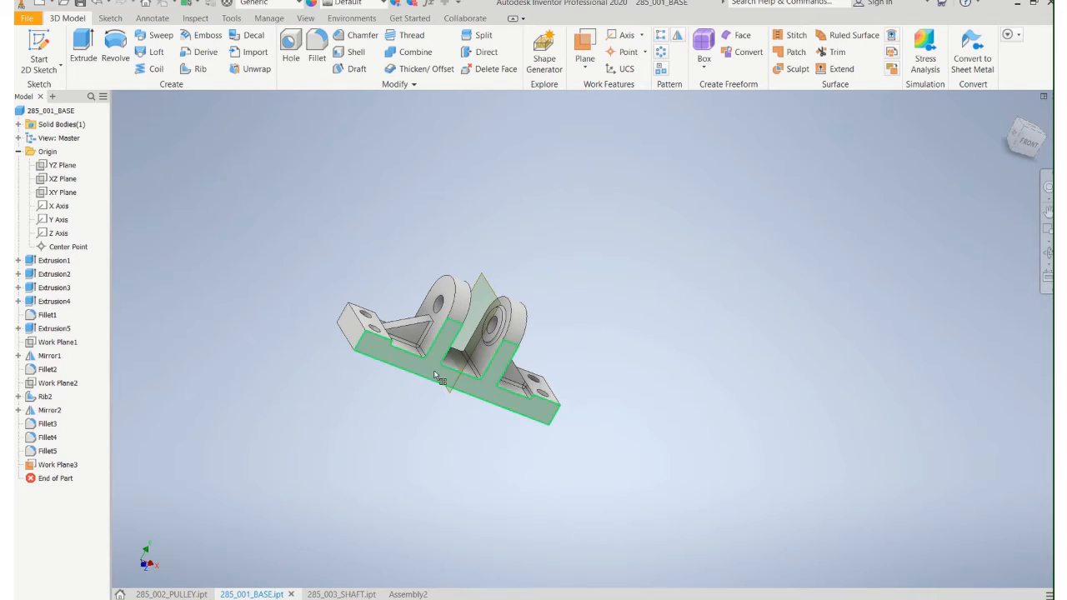
pyautogui.hotkey('ctrl', 'z')
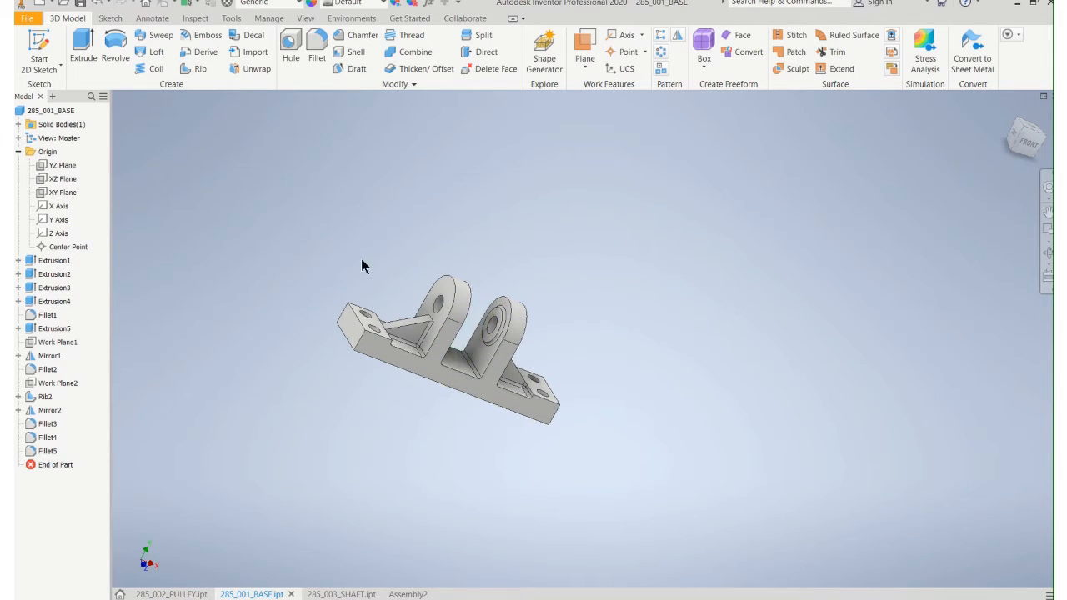
# Make the base part's YZ origin plane visible between the two lugs
pyautogui.keyDown('shift'); pyautogui.moveTo(362, 262); pyautogui.dragTo(234, 312, button='middle'); pyautogui.keyUp('shift')
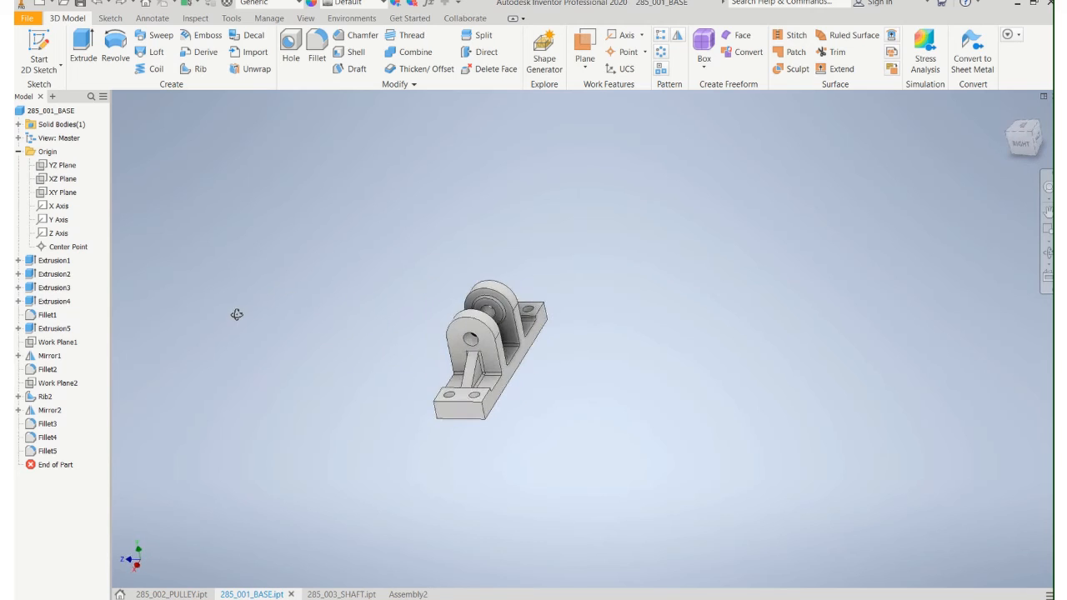
pyautogui.rightClick(59, 170)
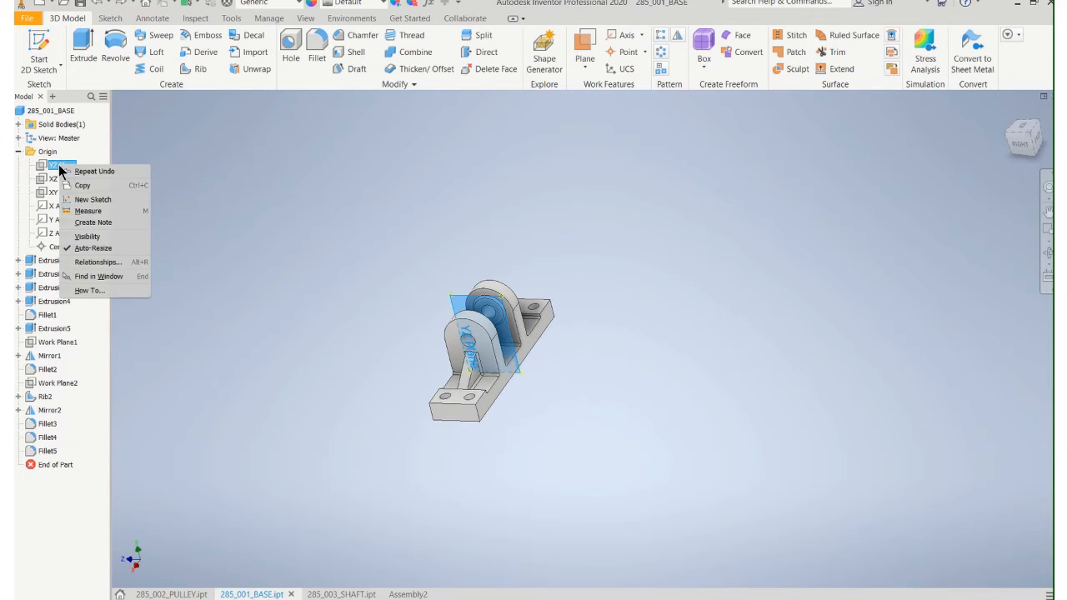
pyautogui.click(83, 237)
pyautogui.scroll(5, 486, 331)
pyautogui.scroll(-5, 486, 331)
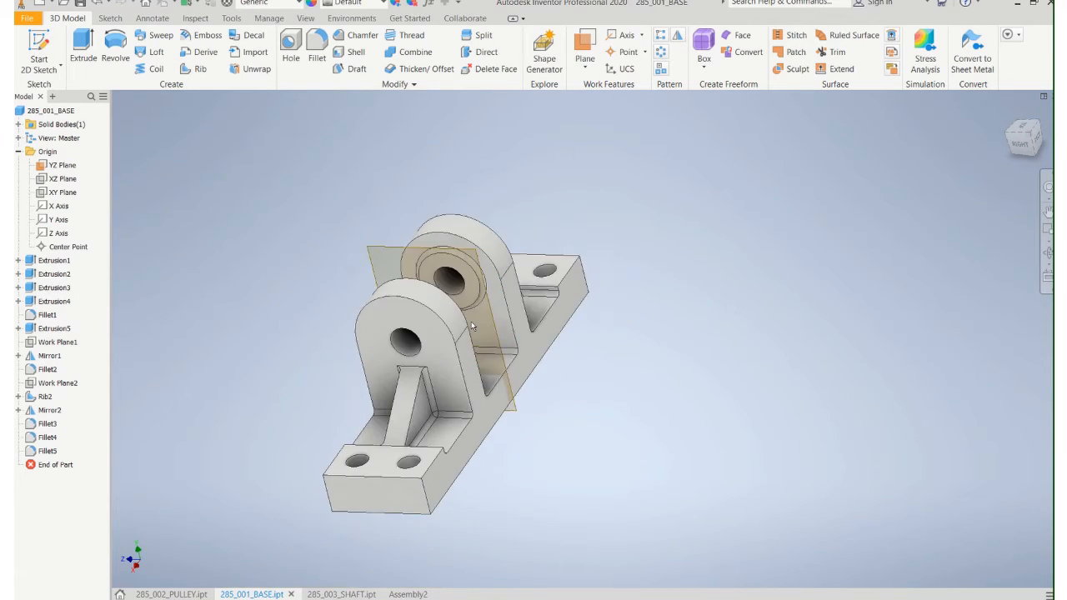
pyautogui.scroll(5, 495, 308)
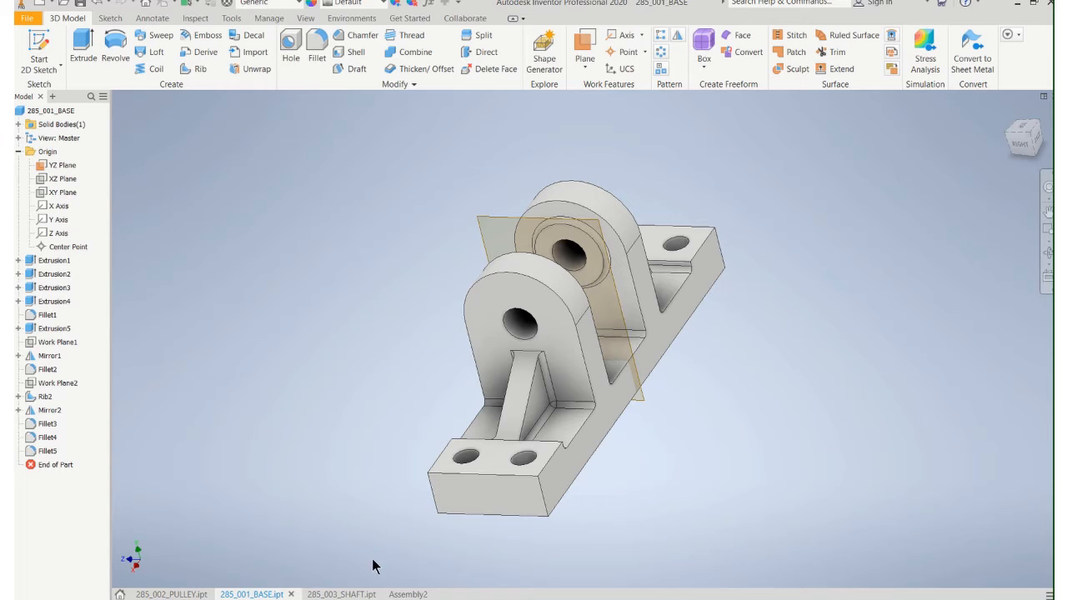
# Switch to the 285_002_PULLEY part and make its YZ origin plane visible
pyautogui.click(171, 595)
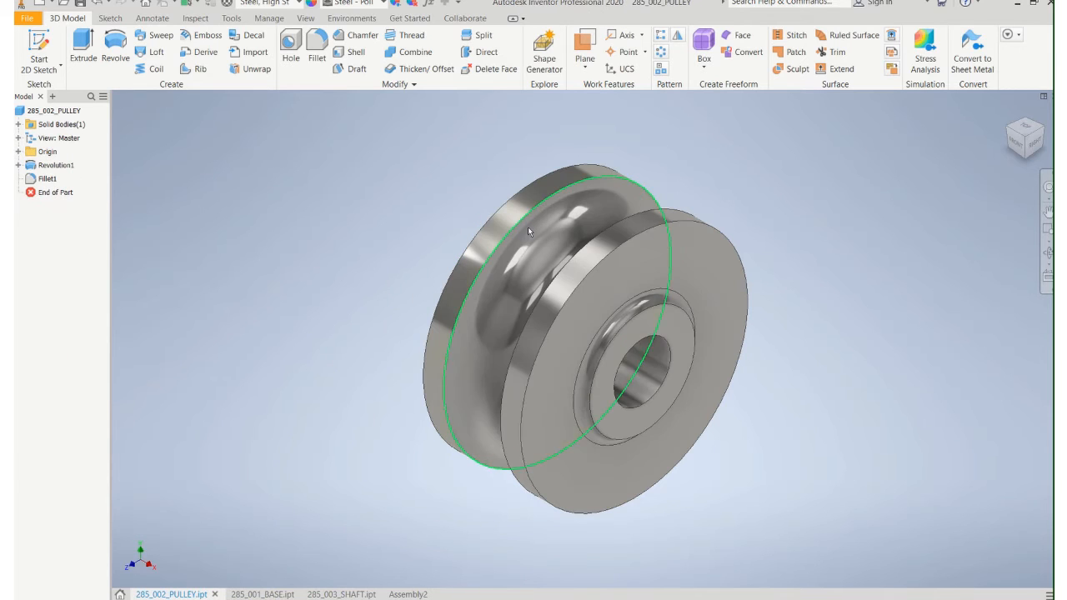
pyautogui.scroll(4, 491, 220)
pyautogui.scroll(-3, 491, 222)
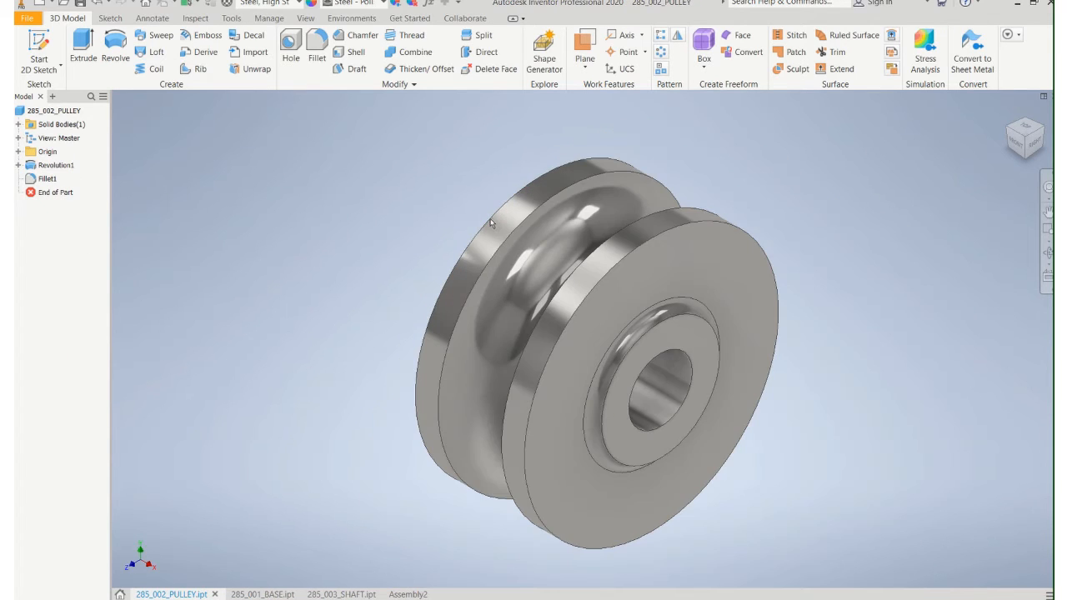
pyautogui.scroll(-4, 142, 225)
pyautogui.scroll(2, 154, 219)
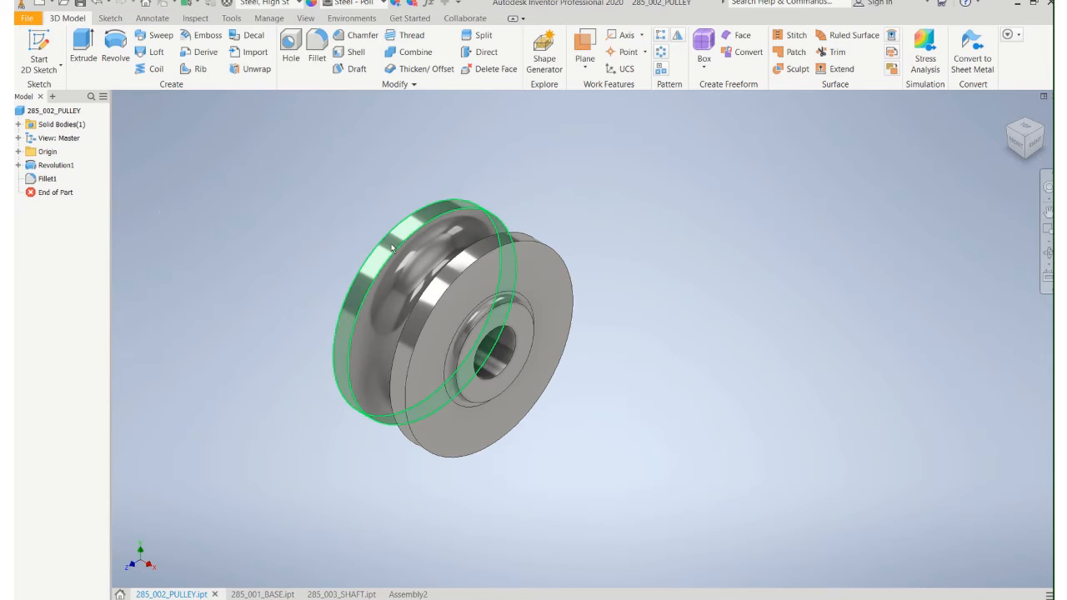
pyautogui.click(19, 151)
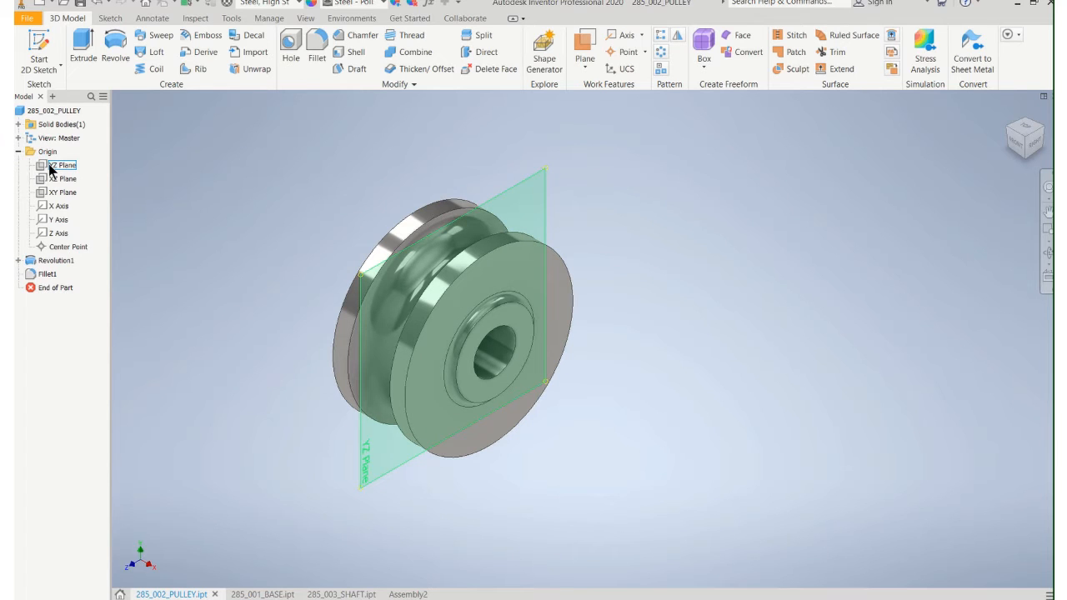
pyautogui.rightClick(51, 166)
pyautogui.click(63, 241)
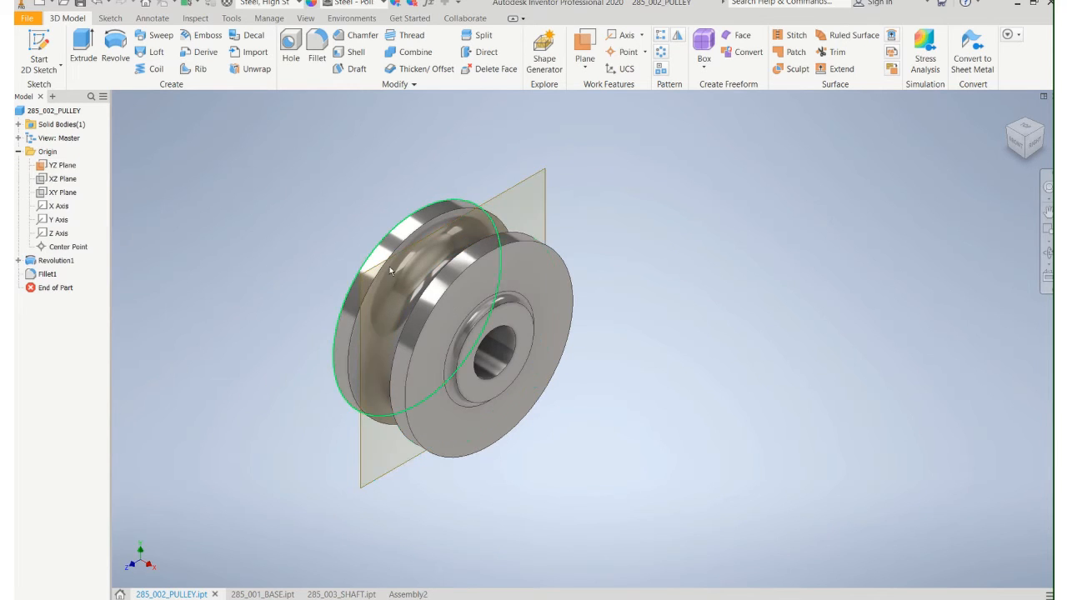
pyautogui.keyDown('shift'); pyautogui.moveTo(500, 341); pyautogui.dragTo(508, 210, button='middle'); pyautogui.keyUp('shift')
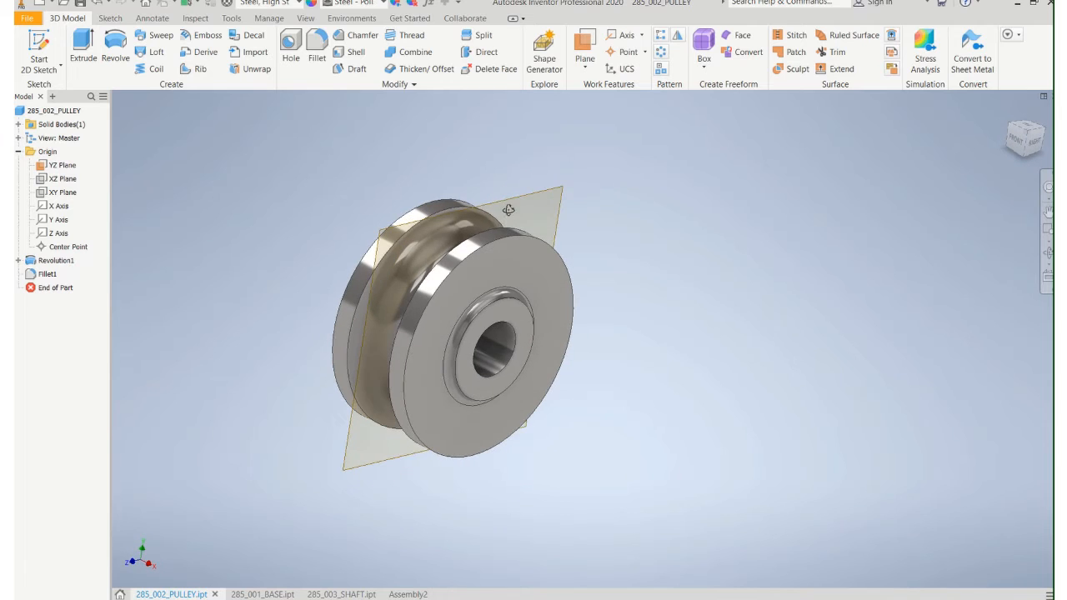
# Switch to the 285_003_SHAFT part and create a midplane work plane between its two opposite end faces
pyautogui.click(354, 594)
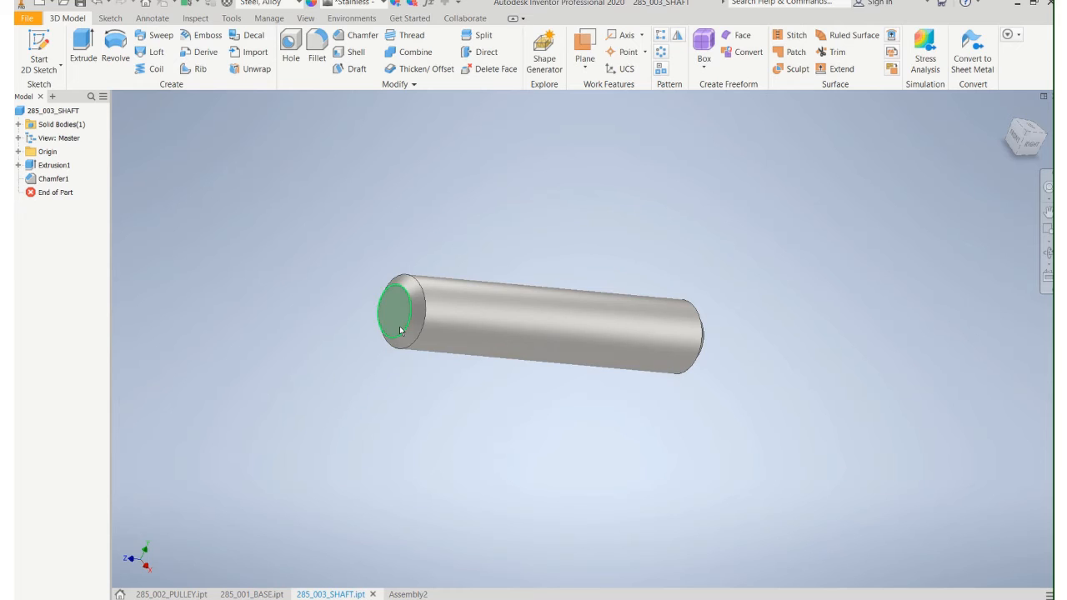
pyautogui.click(585, 67)
pyautogui.click(492, 175)
pyautogui.click(394, 308)
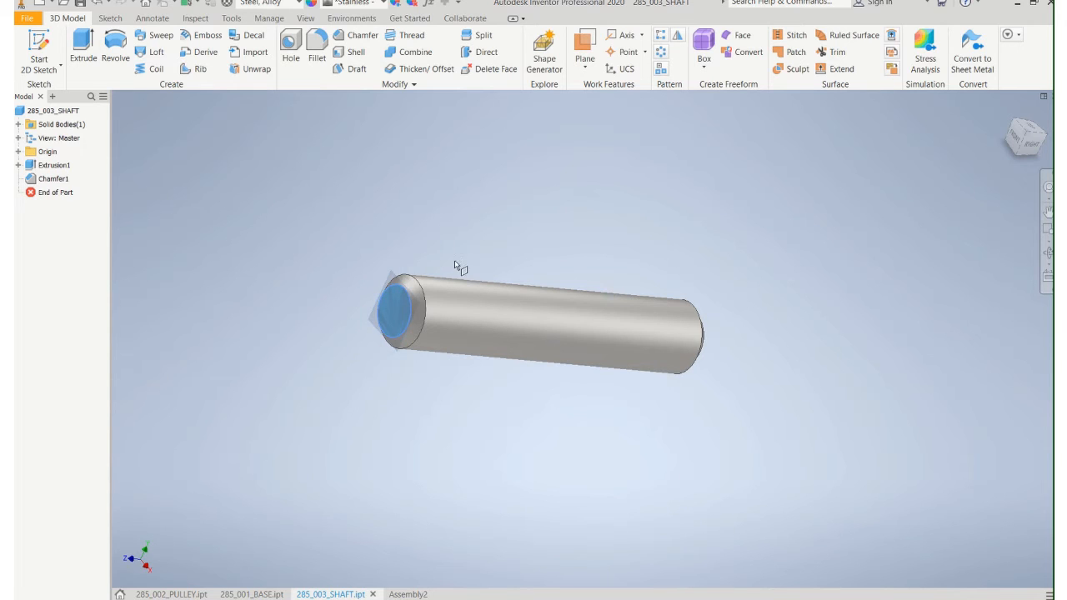
pyautogui.scroll(3, 458, 264)
pyautogui.keyDown('shift'); pyautogui.moveTo(457, 265); pyautogui.dragTo(287, 240, button='middle'); pyautogui.keyUp('shift')
pyautogui.click(570, 323)
pyautogui.scroll(-2, 500, 245)
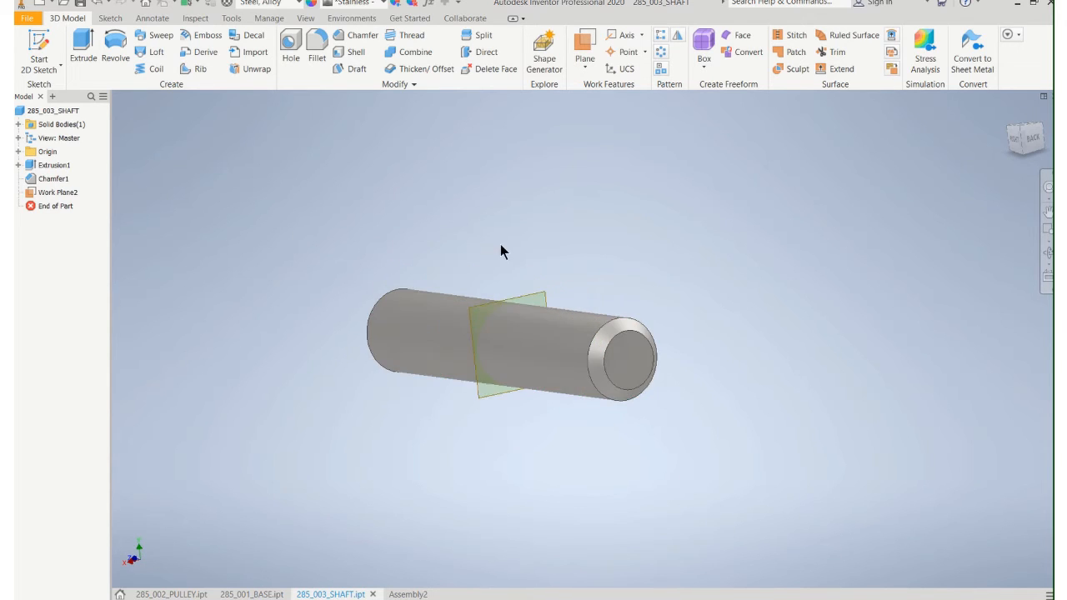
pyautogui.scroll(2, 534, 250)
pyautogui.scroll(-3, 536, 249)
pyautogui.moveTo(534, 249); pyautogui.dragTo(658, 231, button='middle')
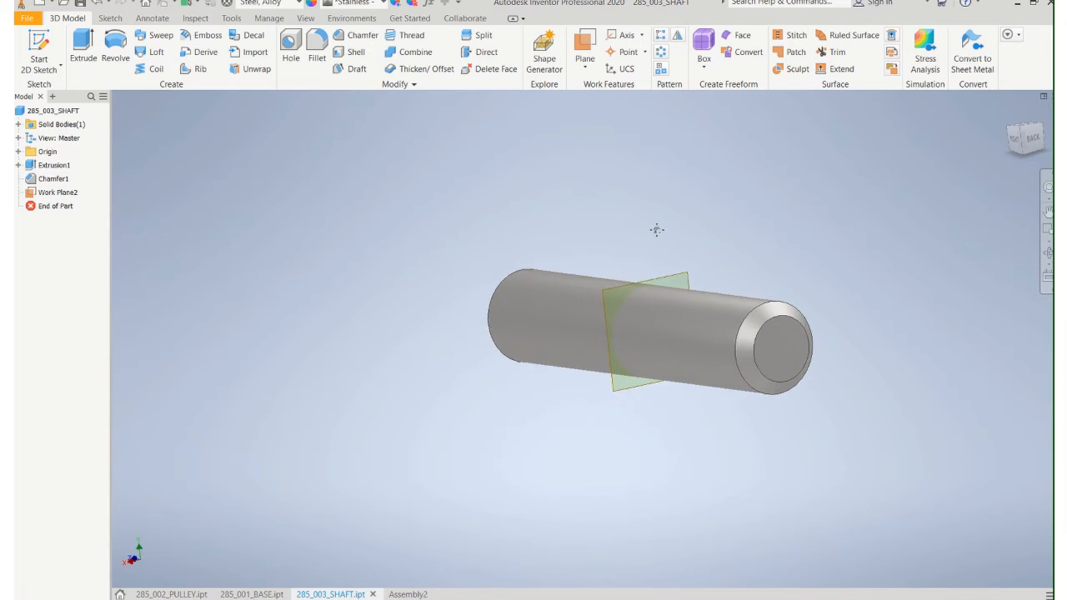
pyautogui.scroll(2, 573, 261)
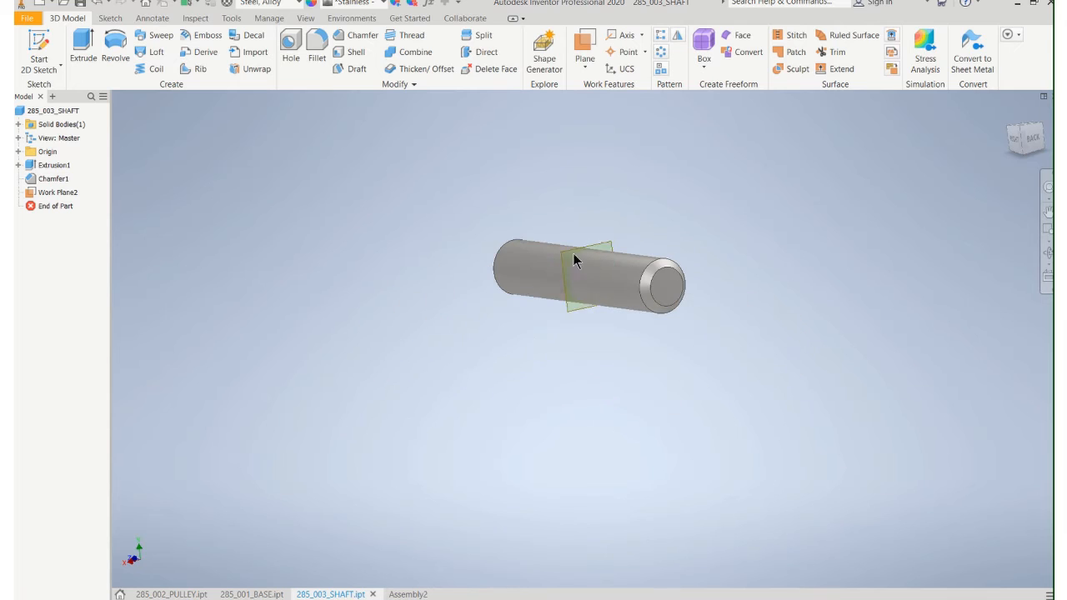
# In Assembly2, constrain the pulley's YZ plane flush with the base's YZ plane at a 0 mm offset
pyautogui.click(409, 593)
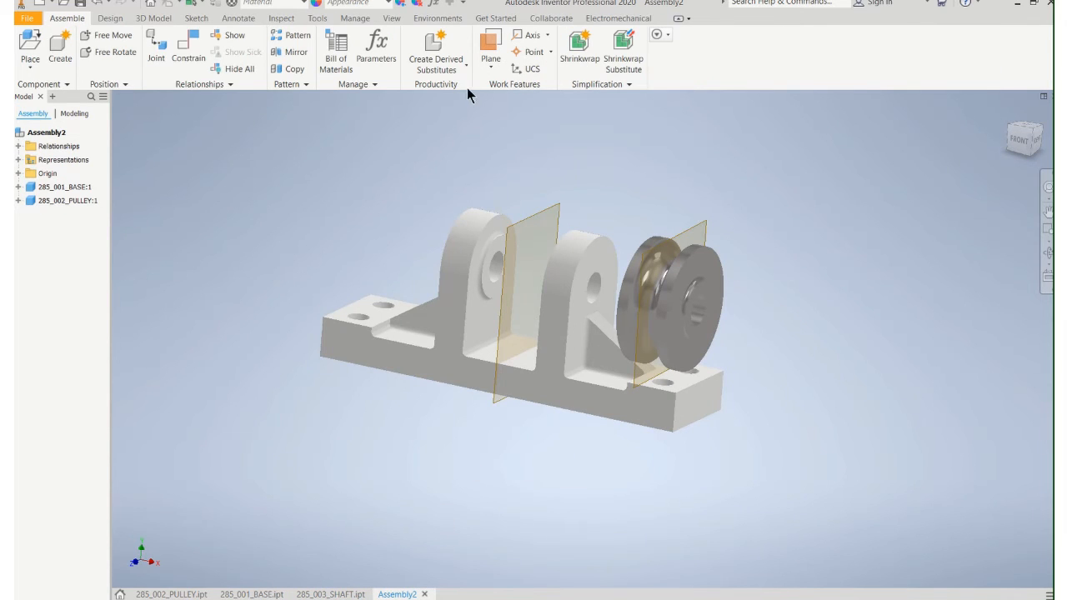
pyautogui.click(188, 46)
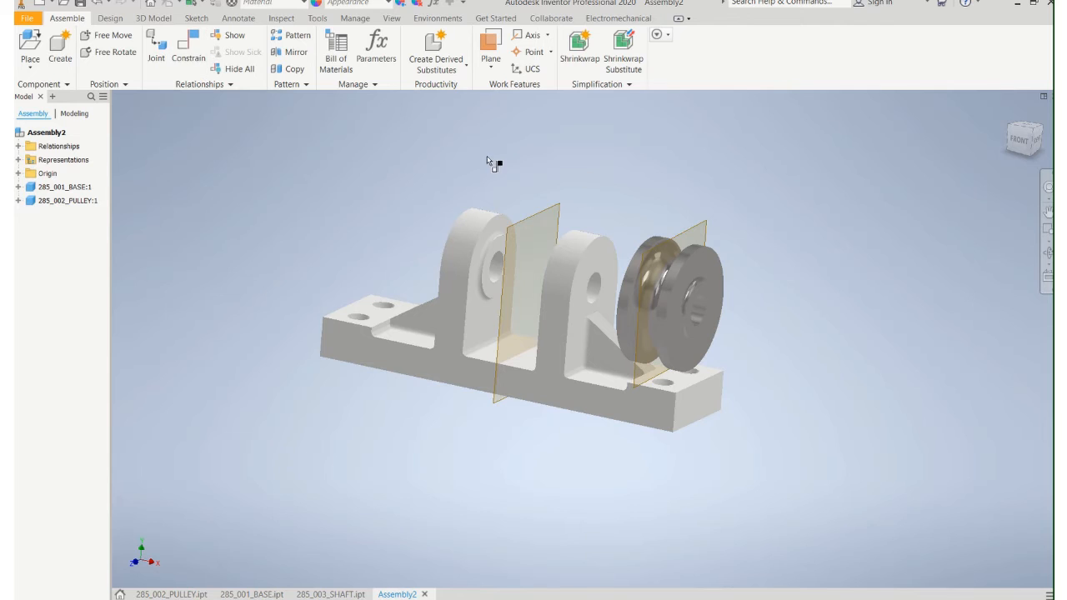
pyautogui.click(701, 233)
pyautogui.click(561, 211)
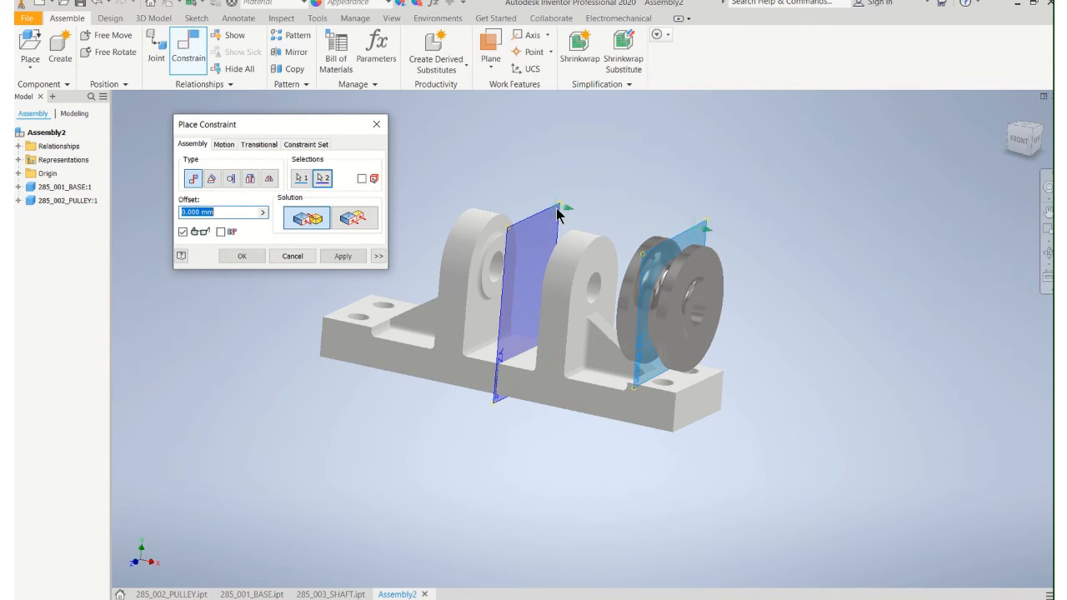
pyautogui.click(346, 220)
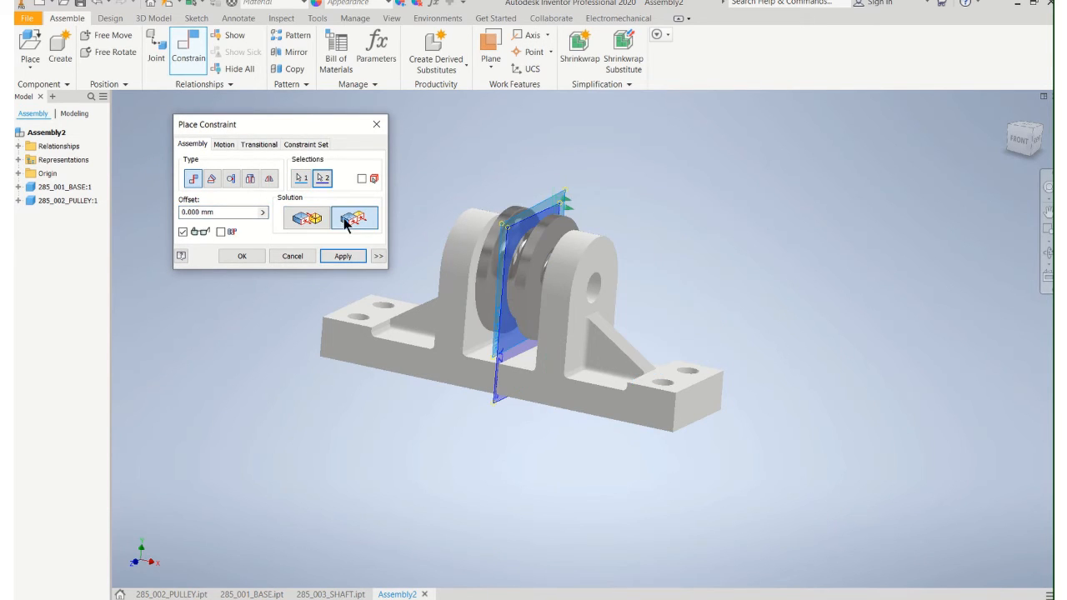
pyautogui.click(241, 256)
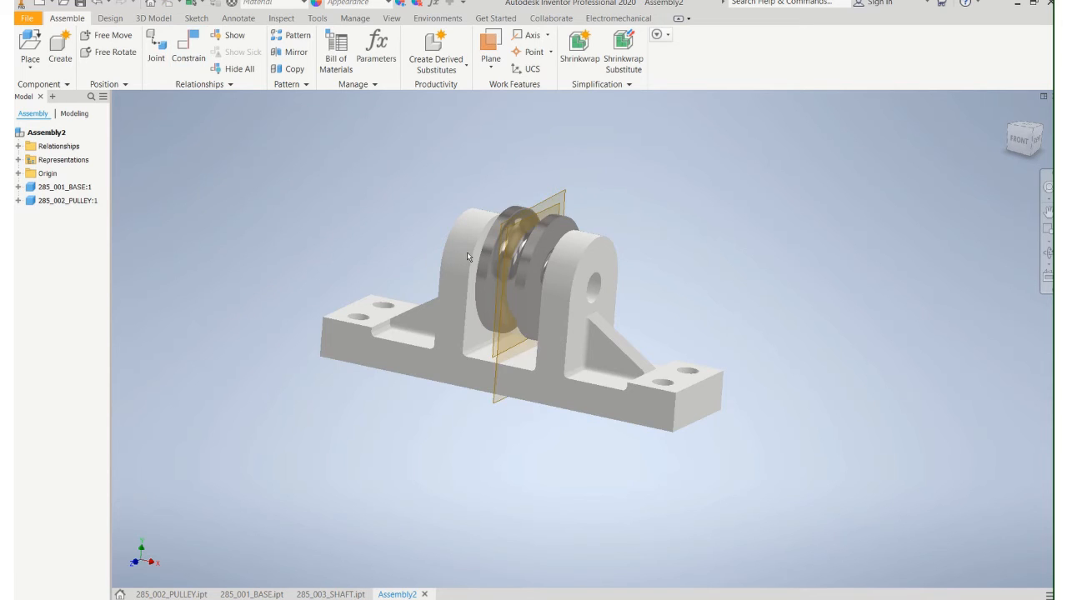
# Turn the pulley about its bore axis between the lugs to test its remaining movement
pyautogui.scroll(-3, 572, 193)
pyautogui.moveTo(529, 264); pyautogui.dragTo(511, 321)
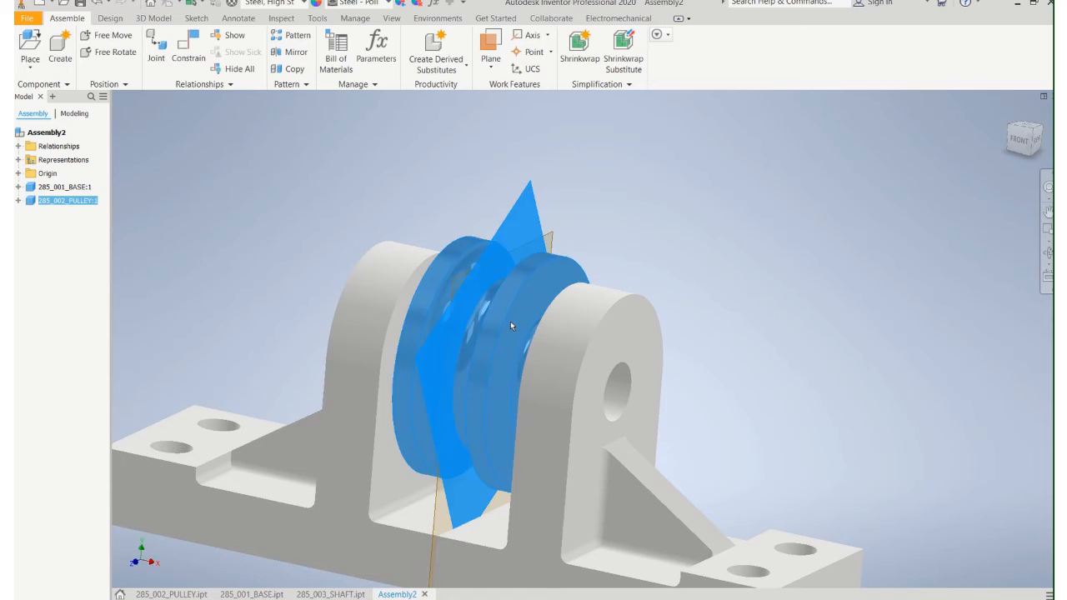
pyautogui.click(594, 214)
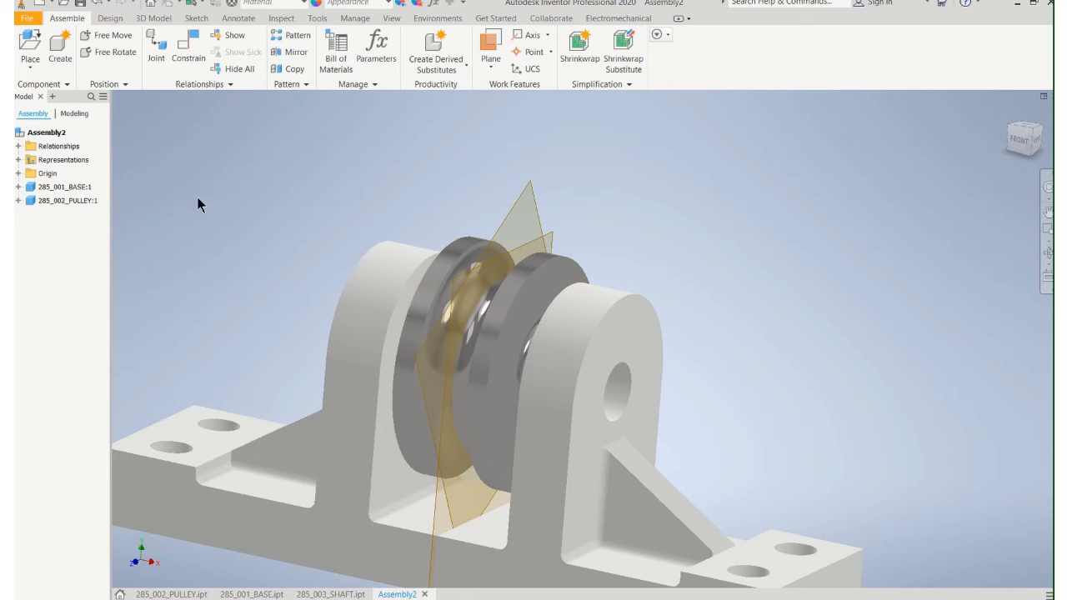
# Expand the pulley and base components in the model tree to review their constraints
pyautogui.click(19, 201)
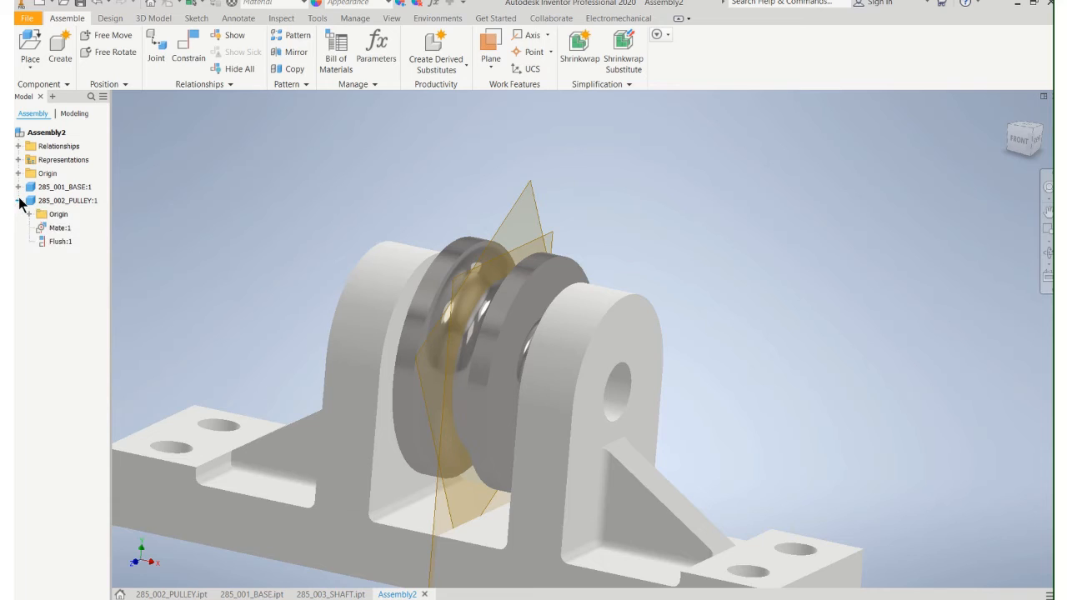
pyautogui.click(19, 188)
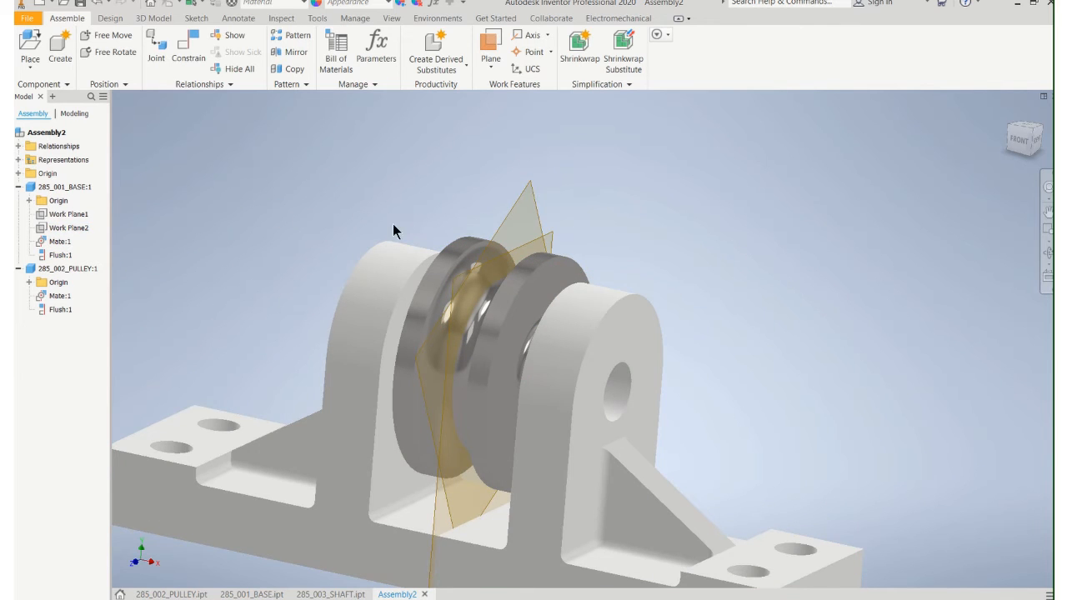
pyautogui.scroll(3, 396, 231)
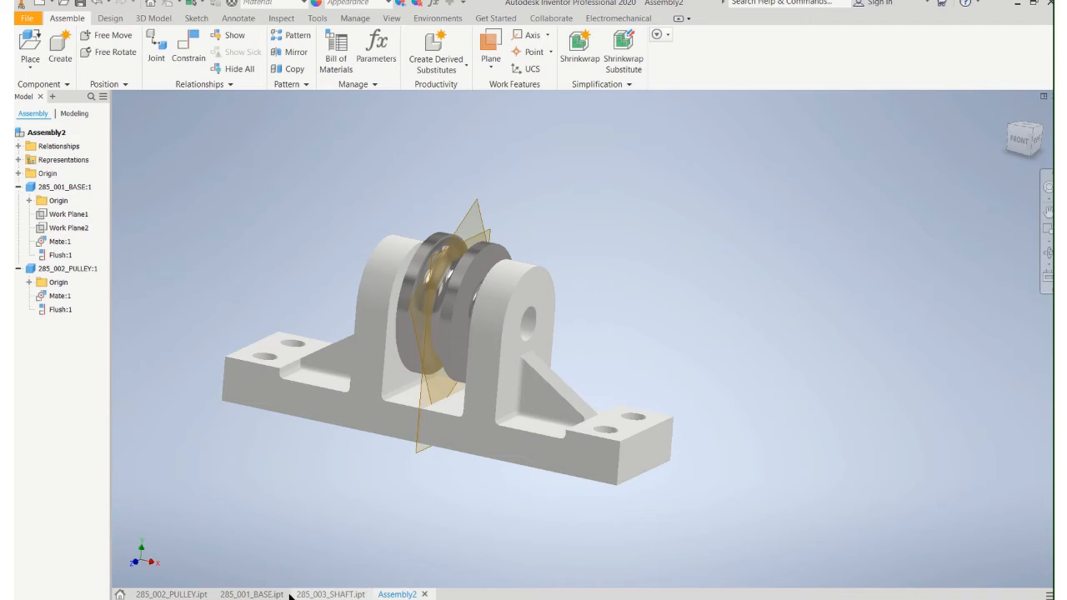
# Hide the YZ origin plane in the 285_002_PULLEY part and return to Assembly2
pyautogui.click(171, 595)
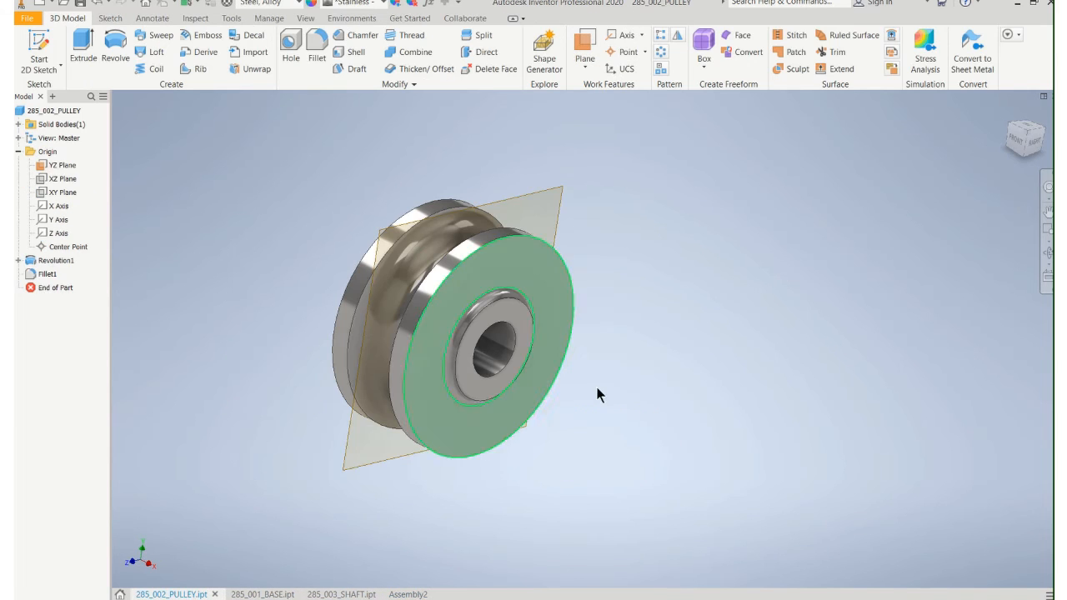
pyautogui.rightClick(548, 192)
pyautogui.click(584, 212)
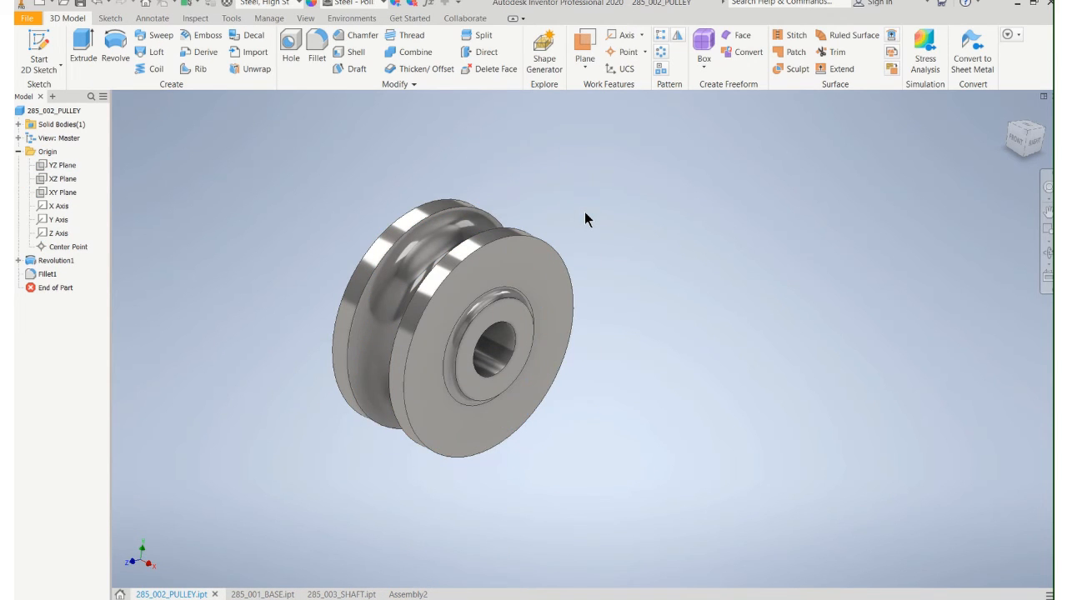
pyautogui.click(408, 595)
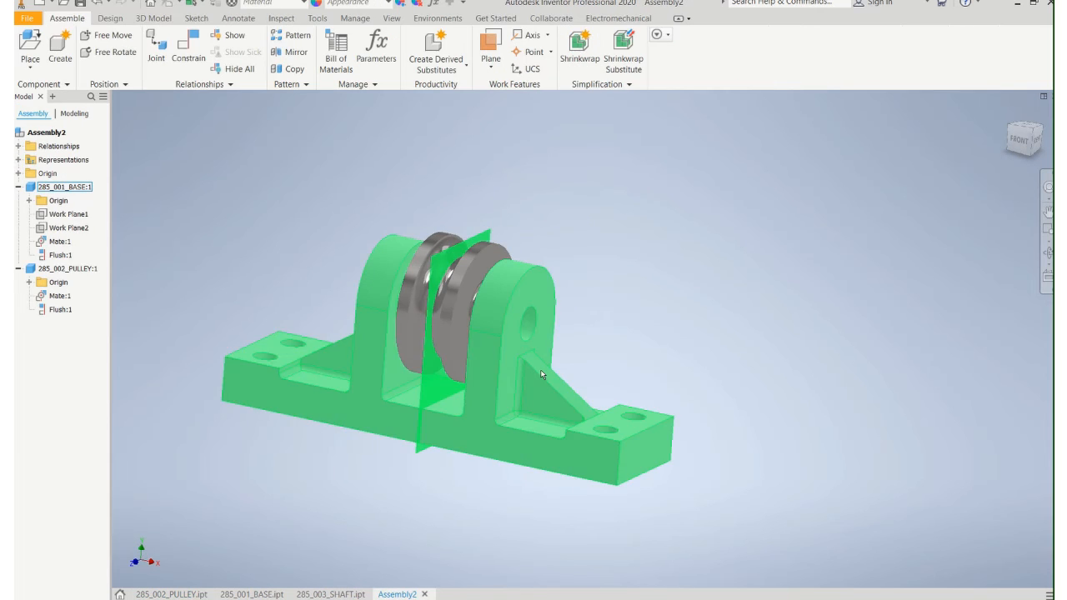
# Place one 285_003_SHAFT component above the base, rotated 90° about the Y axis
pyautogui.click(30, 43)
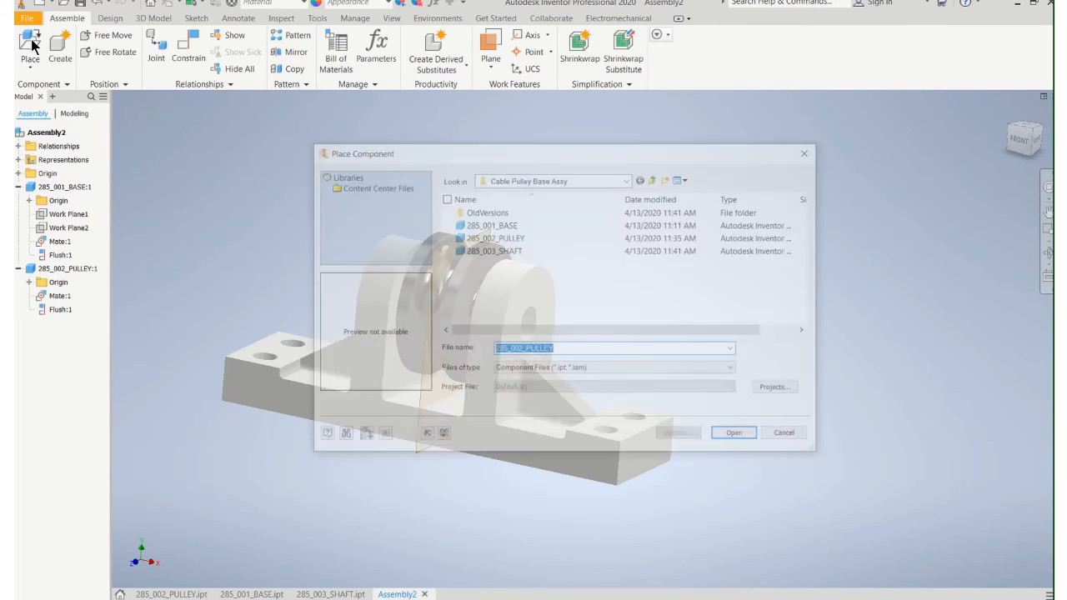
pyautogui.click(509, 253)
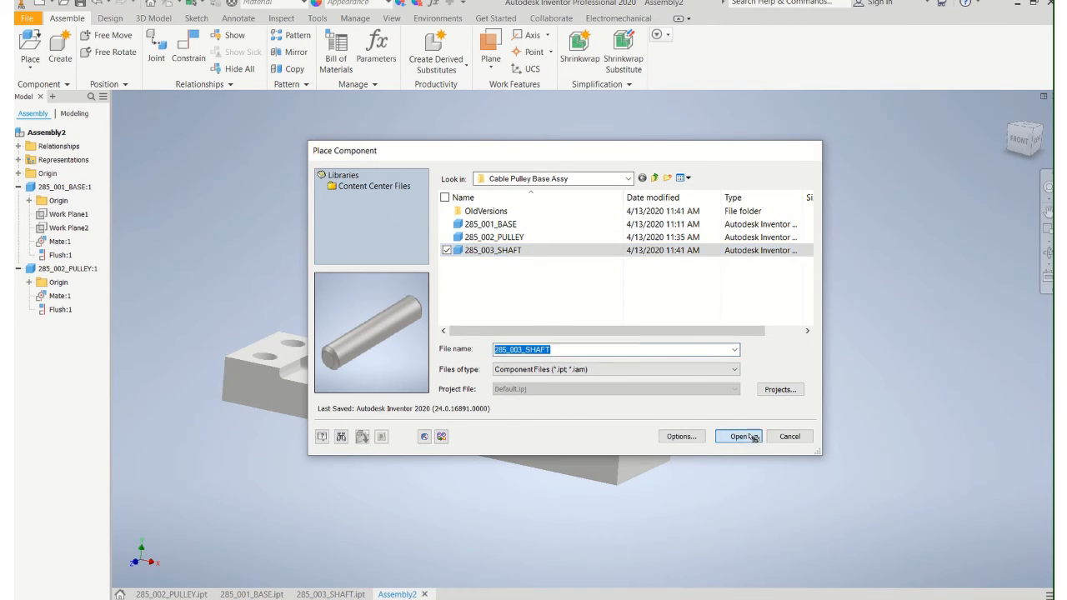
pyautogui.click(739, 436)
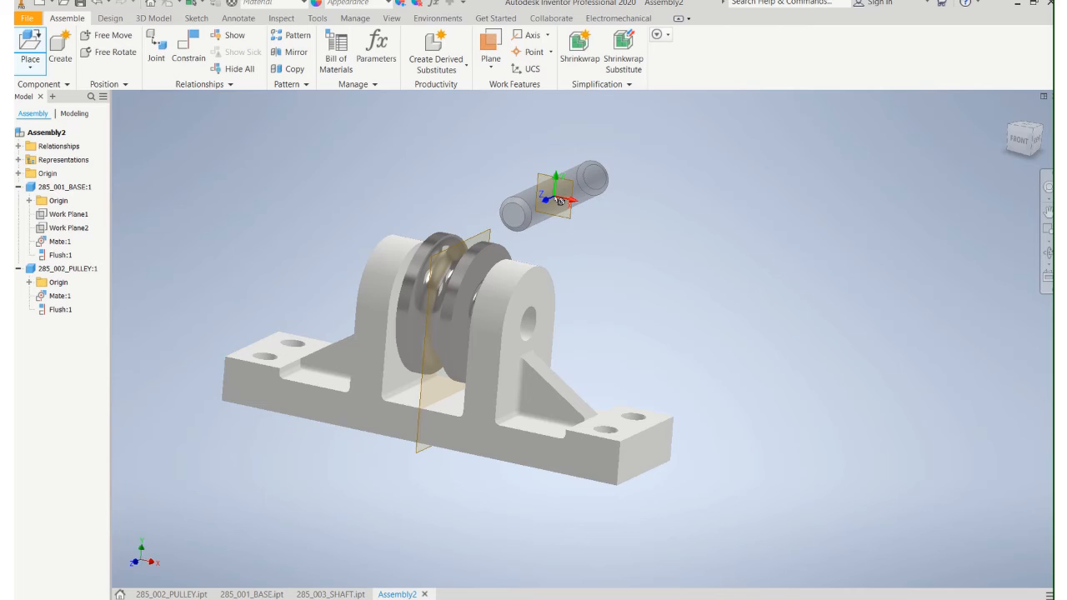
pyautogui.rightClick(560, 201)
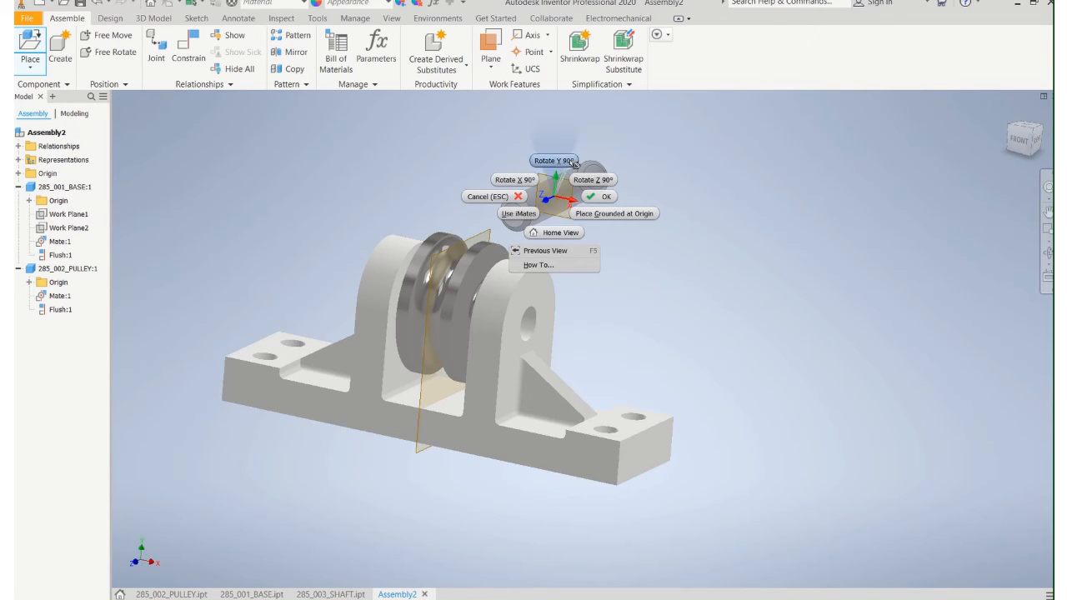
pyautogui.click(555, 163)
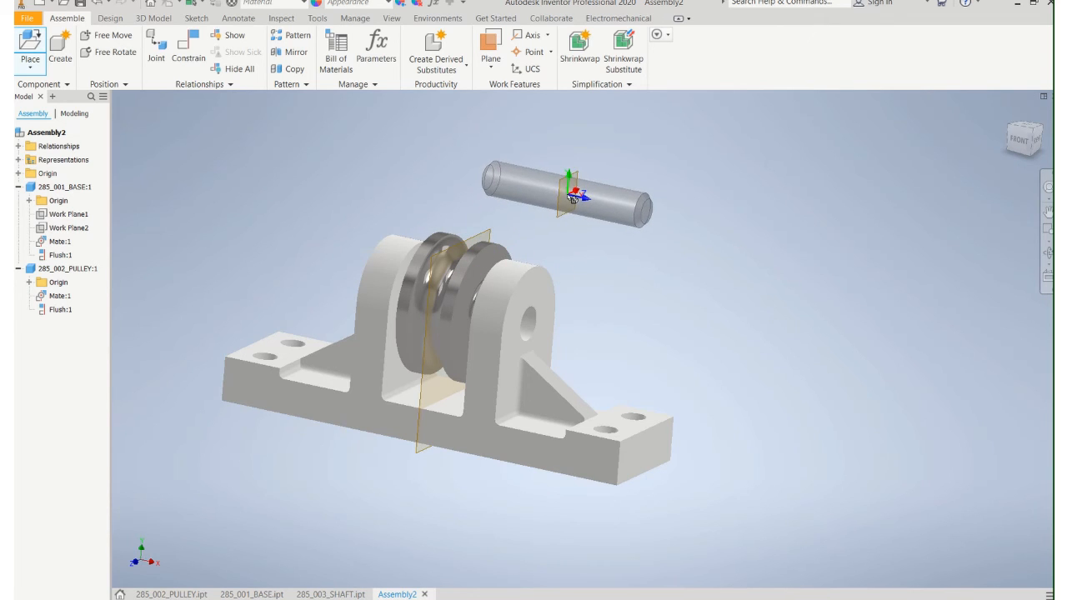
pyautogui.click(574, 198)
pyautogui.rightClick(574, 199)
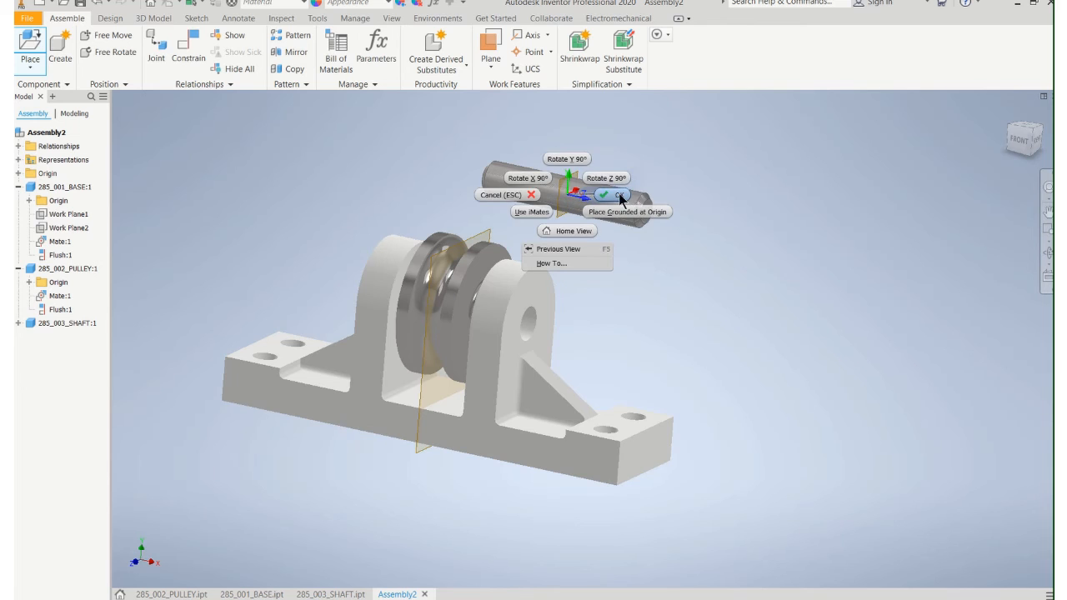
pyautogui.click(638, 207)
pyautogui.click(657, 358)
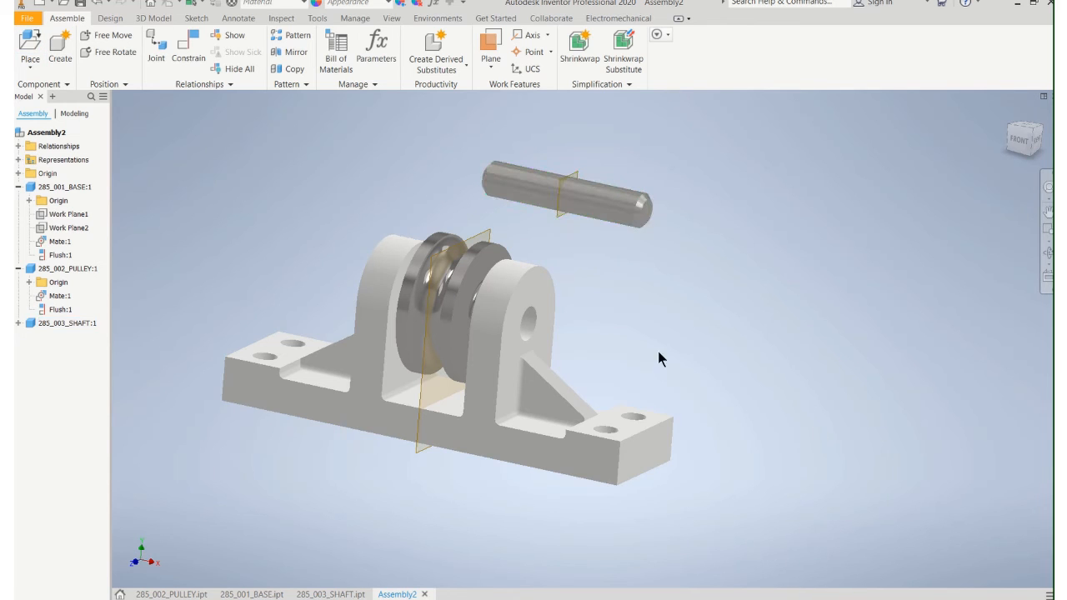
# Mate the shaft's axis to the axis of the base's lug hole with a 0 mm offset
pyautogui.click(188, 48)
pyautogui.click(595, 200)
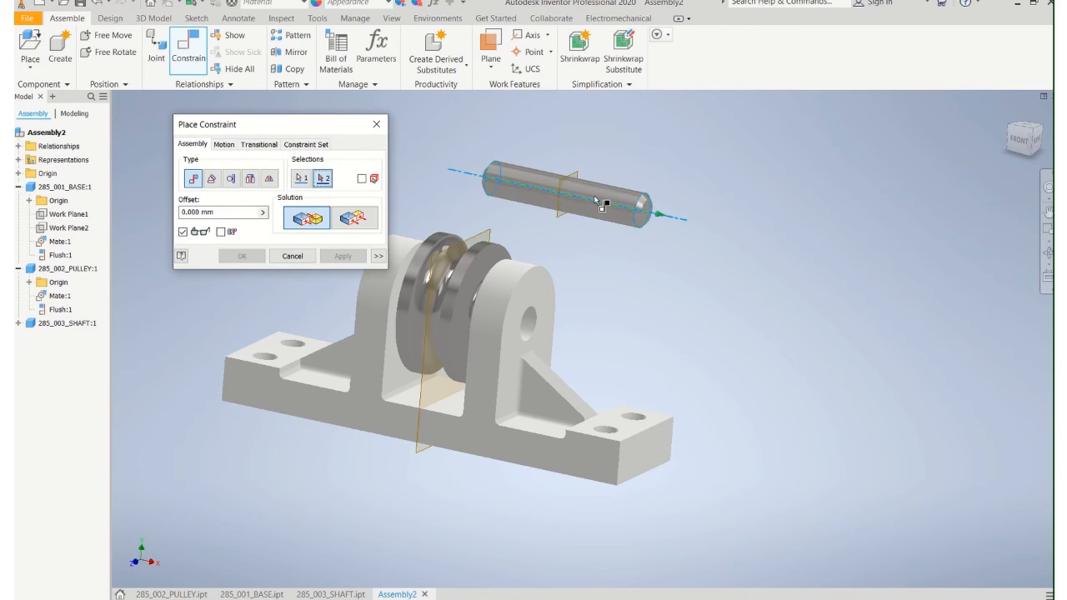
pyautogui.click(531, 331)
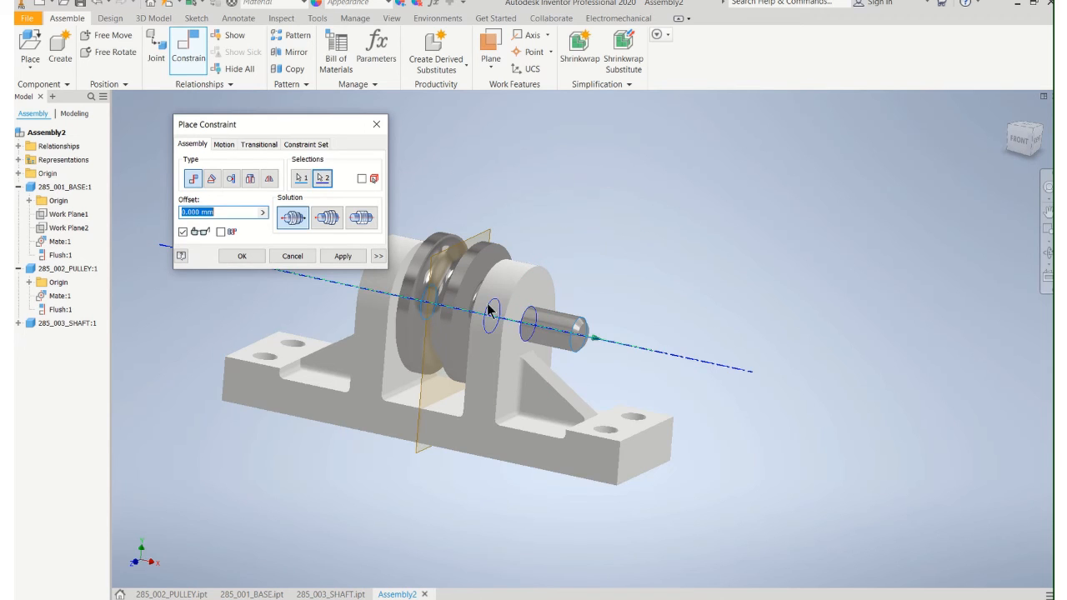
pyautogui.click(242, 256)
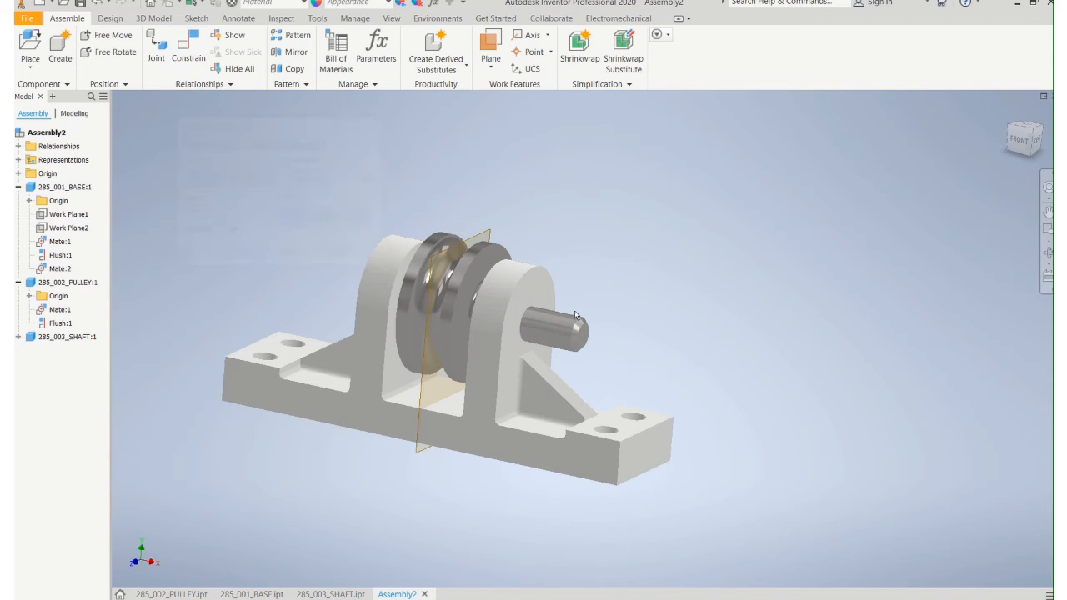
# Slide the shaft out of the lugs and constrain its midplane flush with the base's YZ plane at a 0 mm offset
pyautogui.click(689, 347)
pyautogui.moveTo(688, 347); pyautogui.dragTo(763, 359)
pyautogui.click(693, 261)
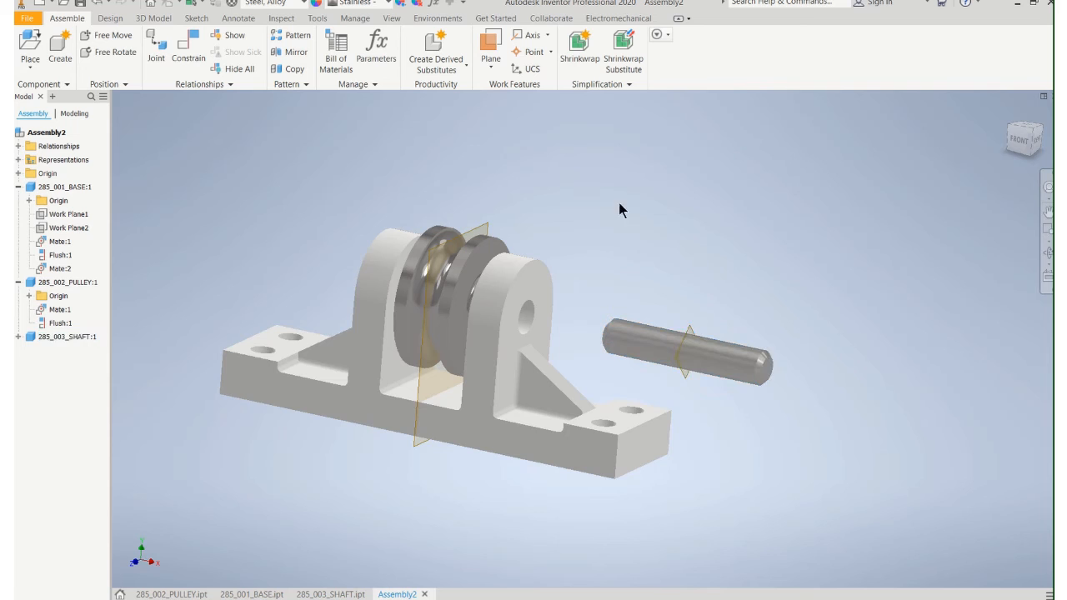
pyautogui.click(193, 48)
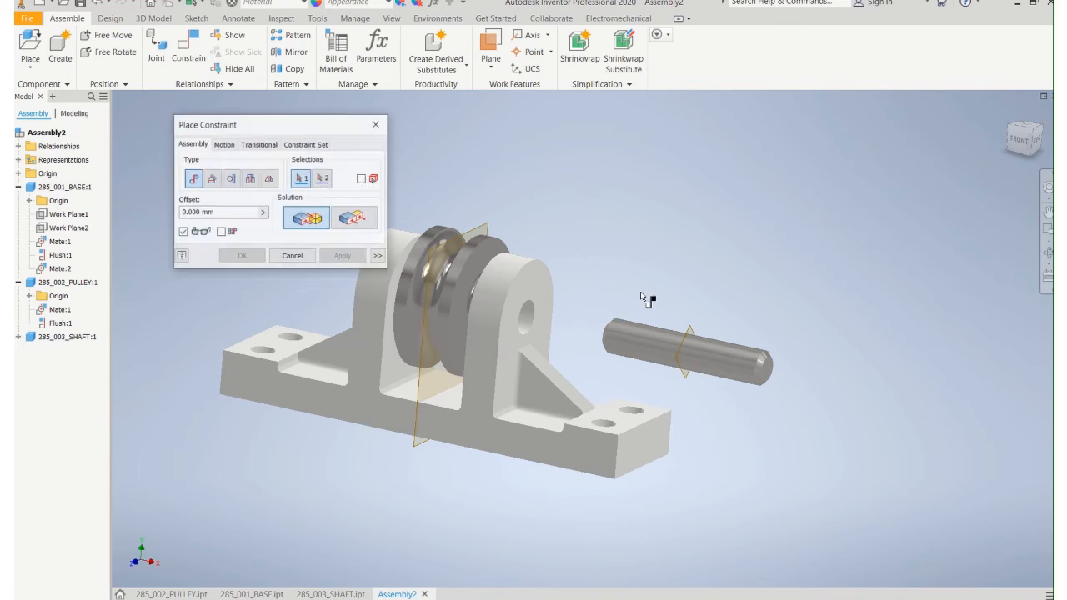
pyautogui.click(694, 338)
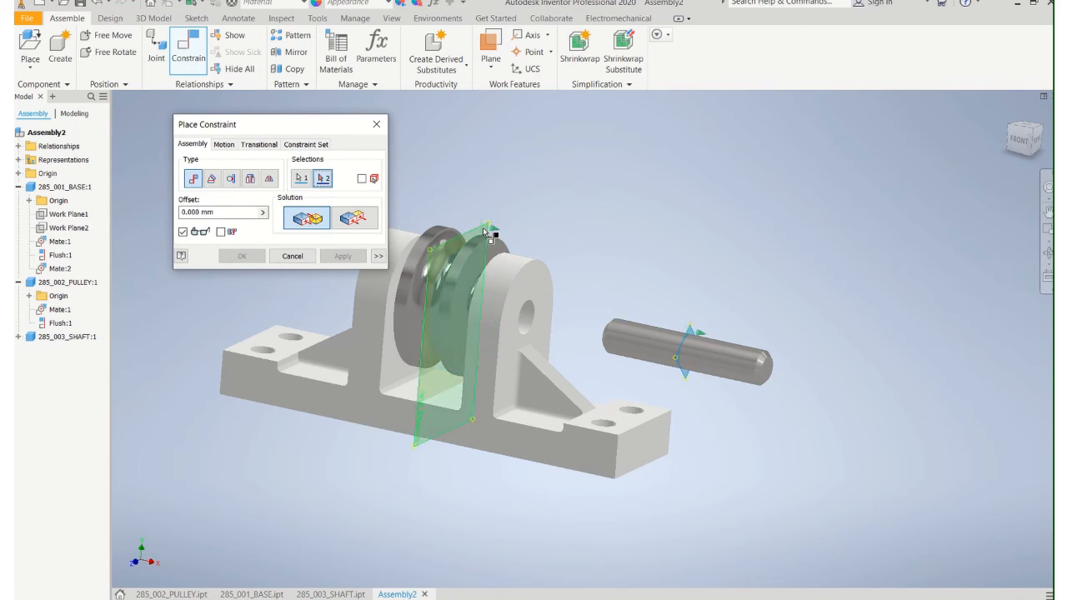
pyautogui.click(490, 237)
pyautogui.click(353, 218)
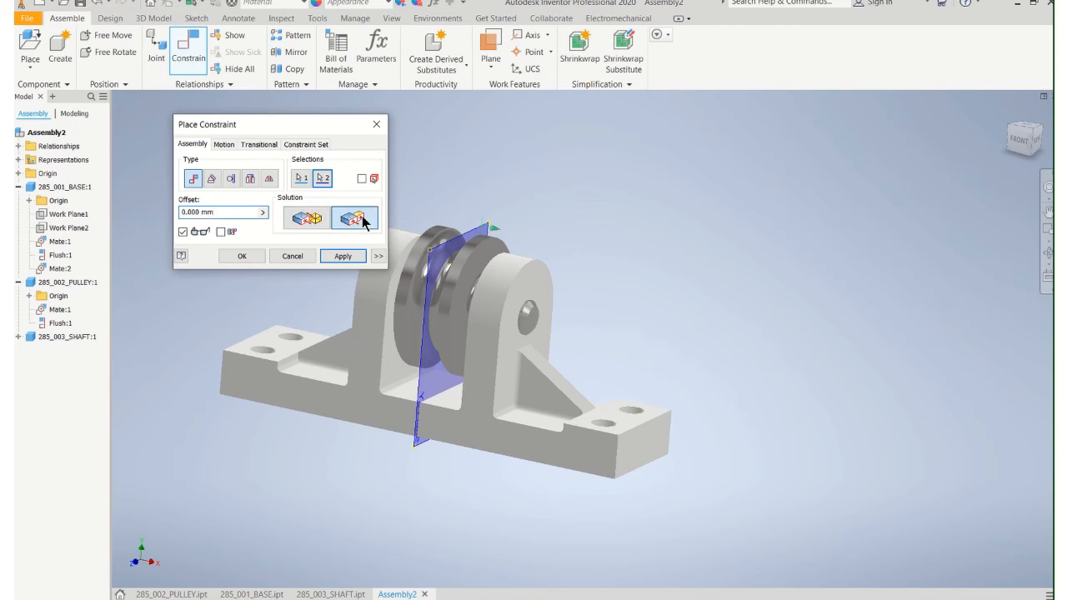
pyautogui.click(242, 256)
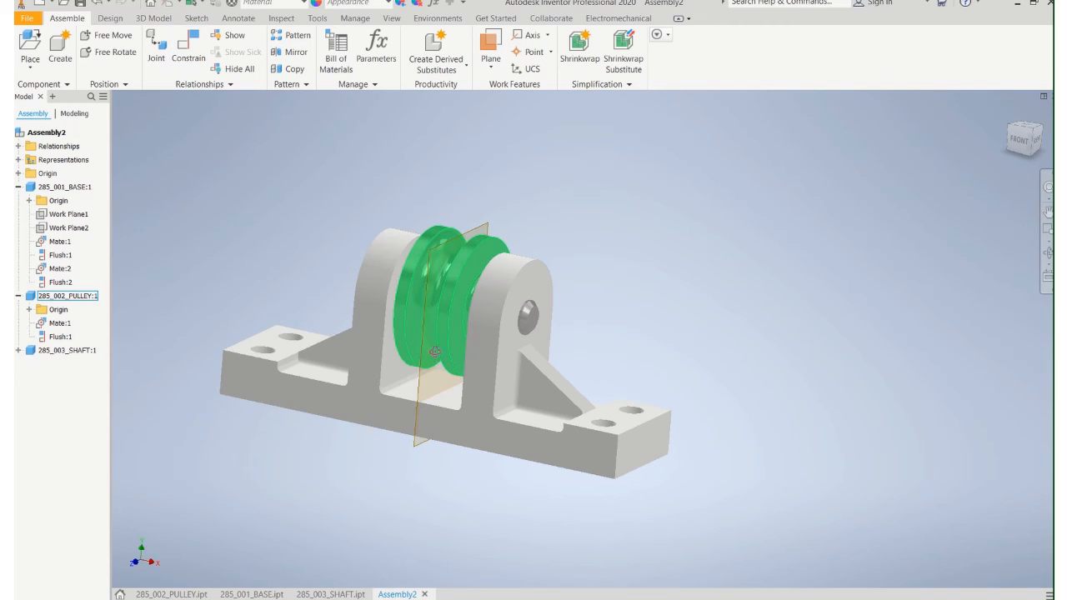
# Examine how the shaft end sits in the base lug and how the pulley is centred between the lugs
pyautogui.keyDown('shift'); pyautogui.moveTo(435, 351); pyautogui.dragTo(527, 319, button='middle'); pyautogui.keyUp('shift')
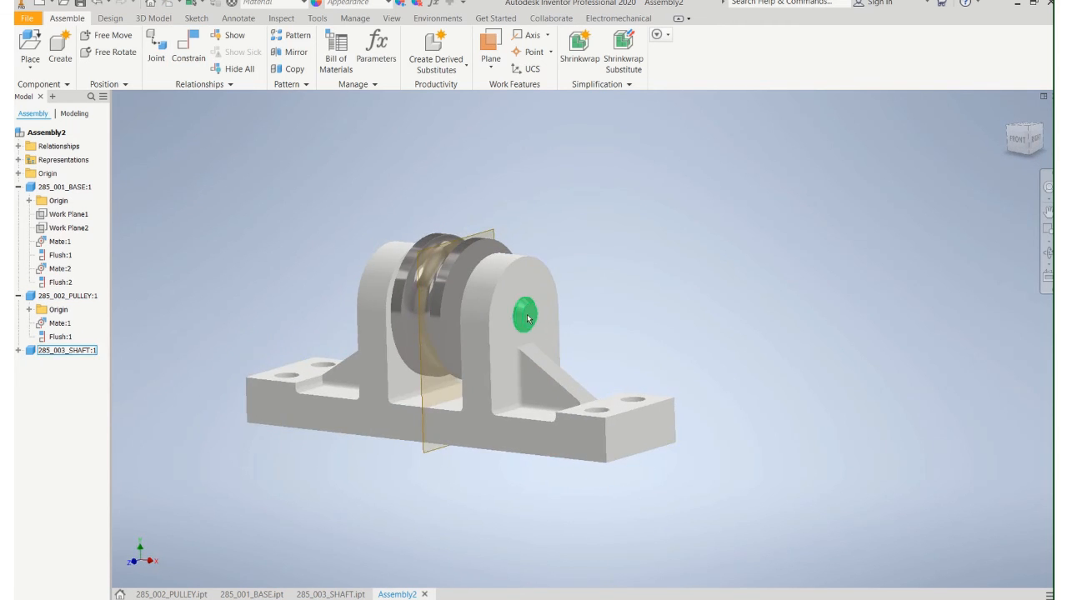
pyautogui.scroll(-3, 531, 317)
pyautogui.scroll(3, 558, 308)
pyautogui.scroll(-5, 529, 310)
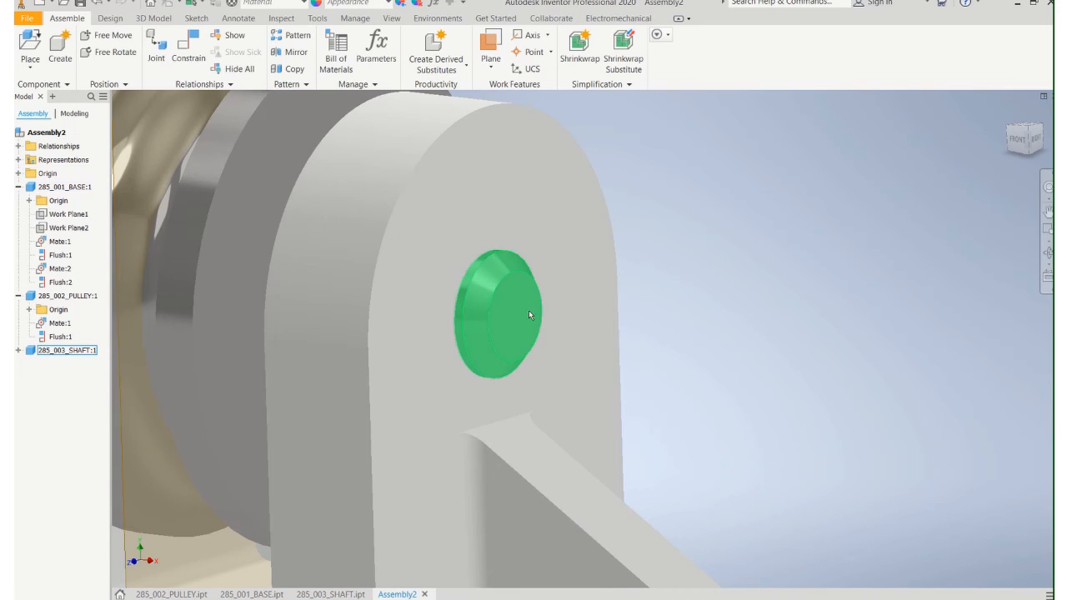
pyautogui.scroll(2, 527, 300)
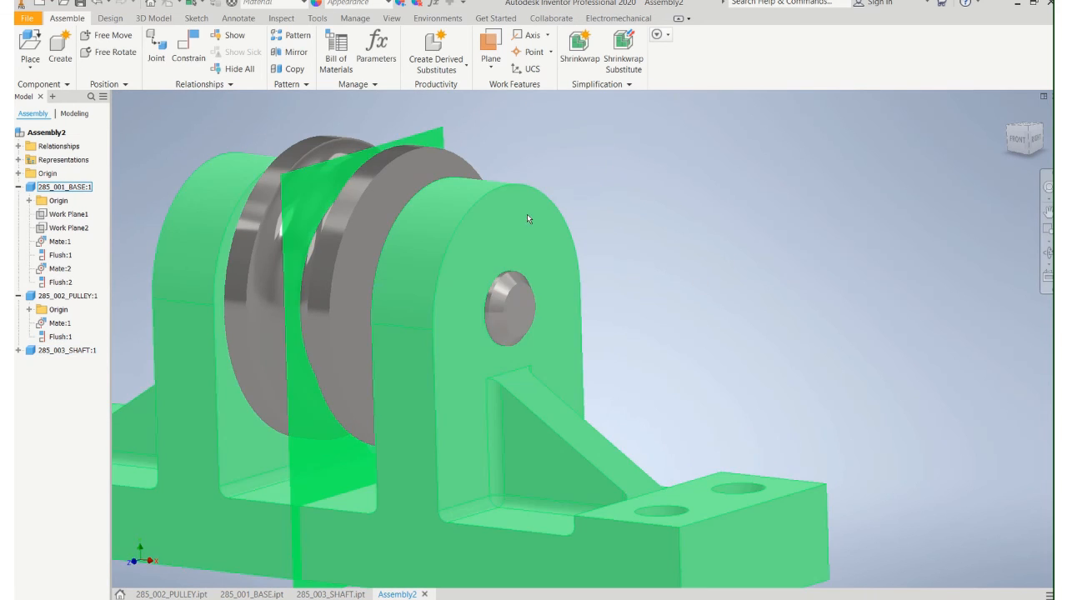
pyautogui.scroll(4, 587, 251)
pyautogui.scroll(-3, 615, 261)
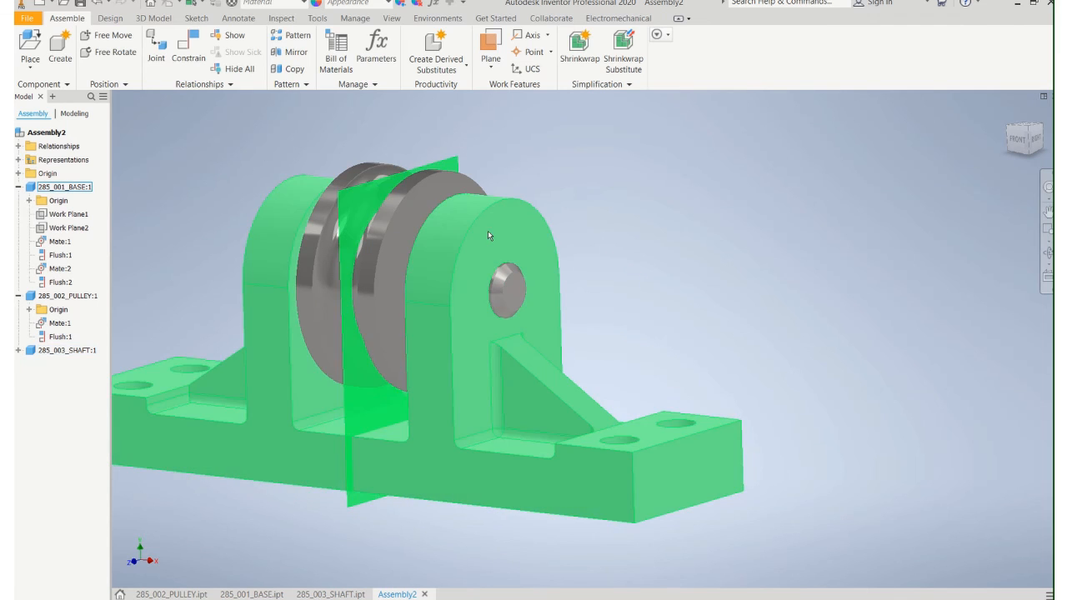
pyautogui.scroll(3, 534, 240)
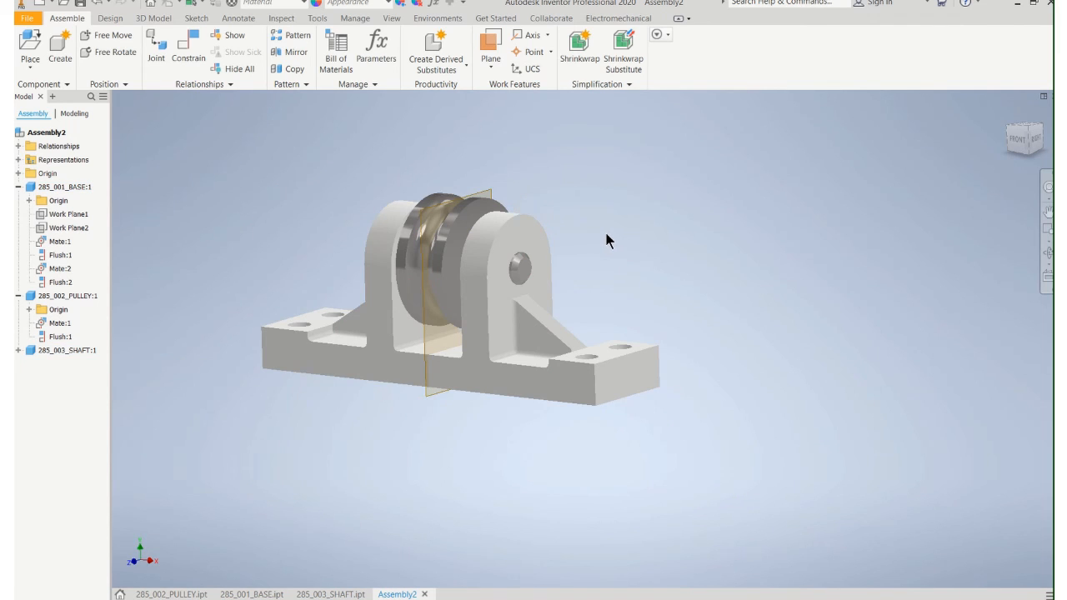
# Hide Work Plane2 in the 285_003_SHAFT part
pyautogui.click(30, 309)
pyautogui.click(30, 310)
pyautogui.click(331, 595)
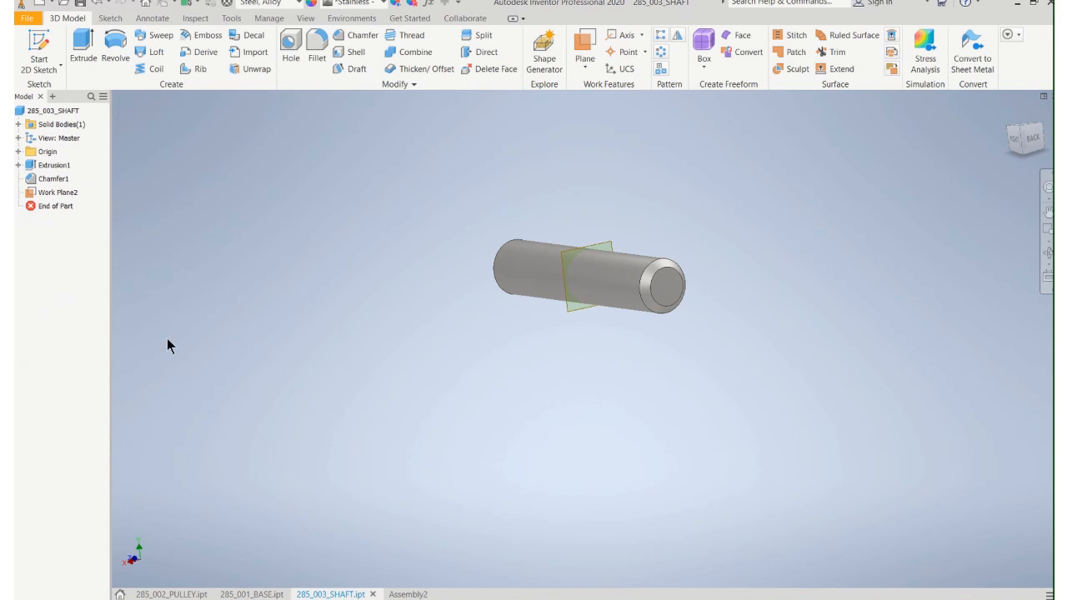
pyautogui.rightClick(69, 192)
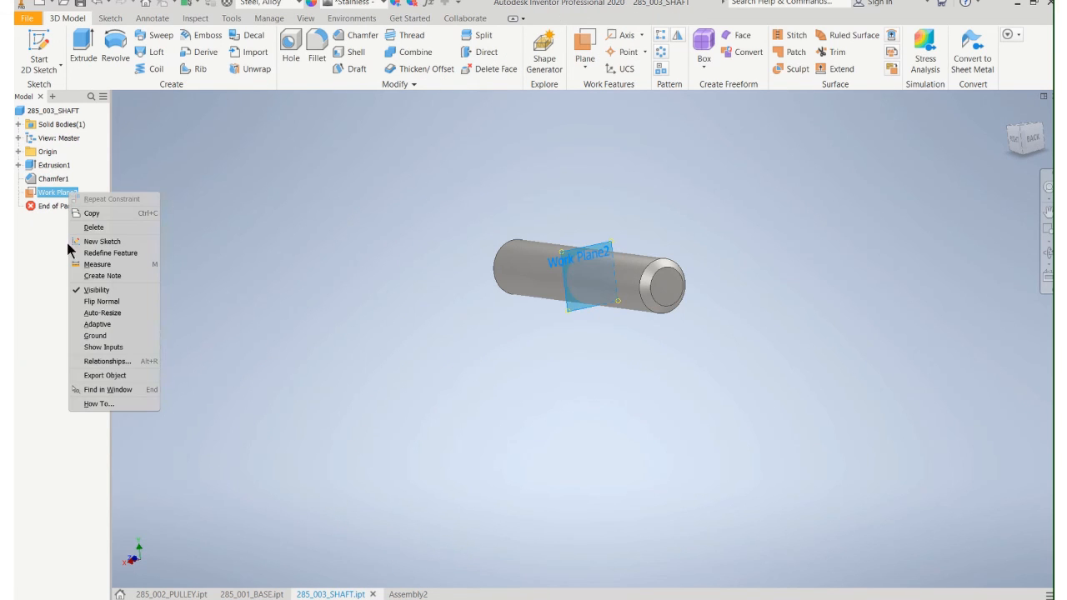
pyautogui.click(84, 289)
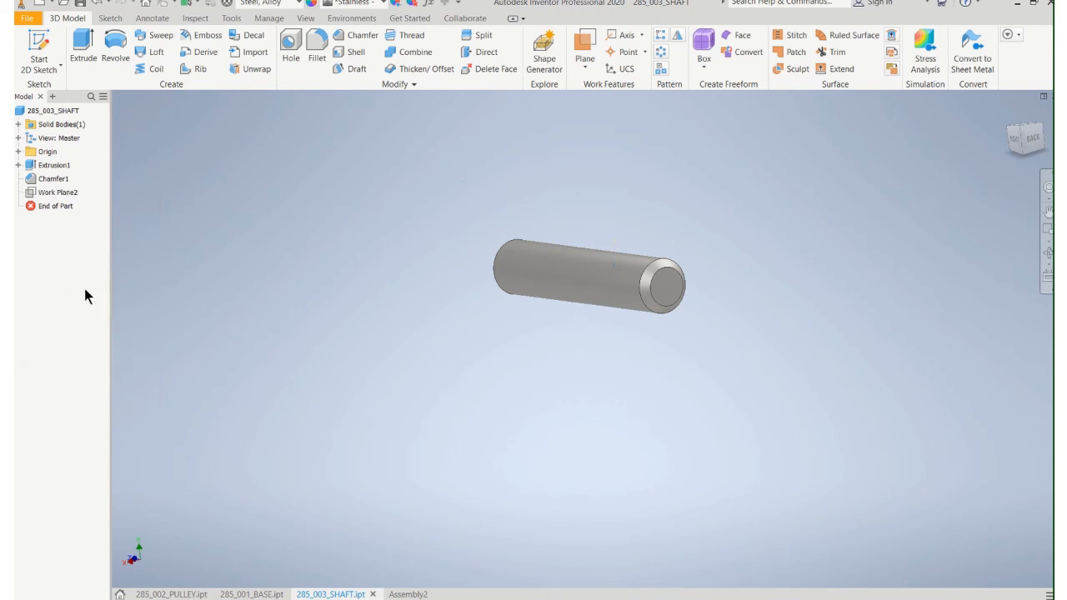
# Hide the YZ origin plane in the 285_001_BASE part and return to Assembly2
pyautogui.click(250, 593)
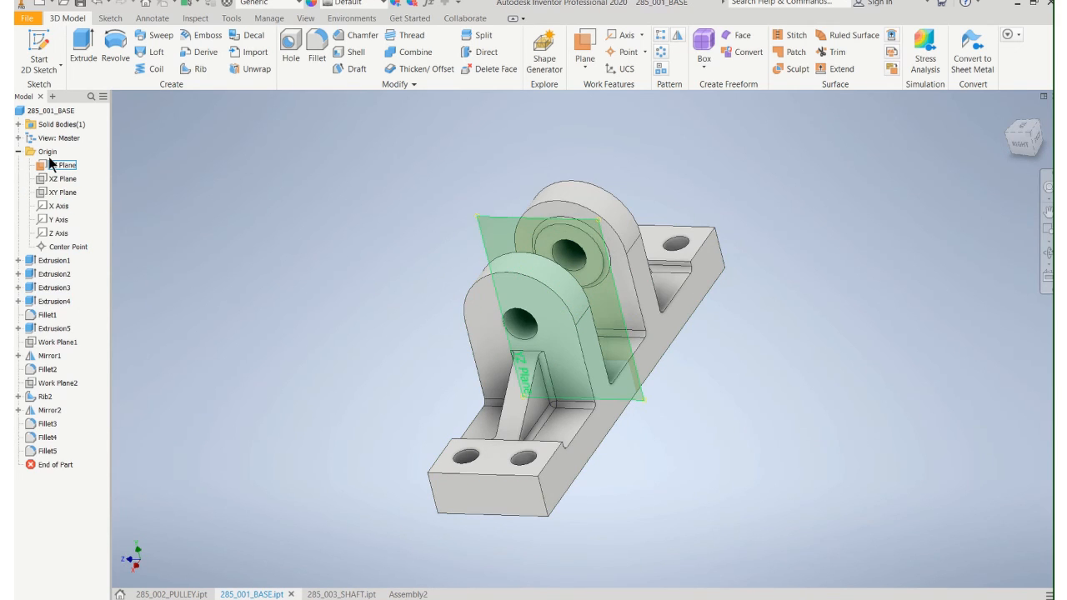
pyautogui.rightClick(53, 165)
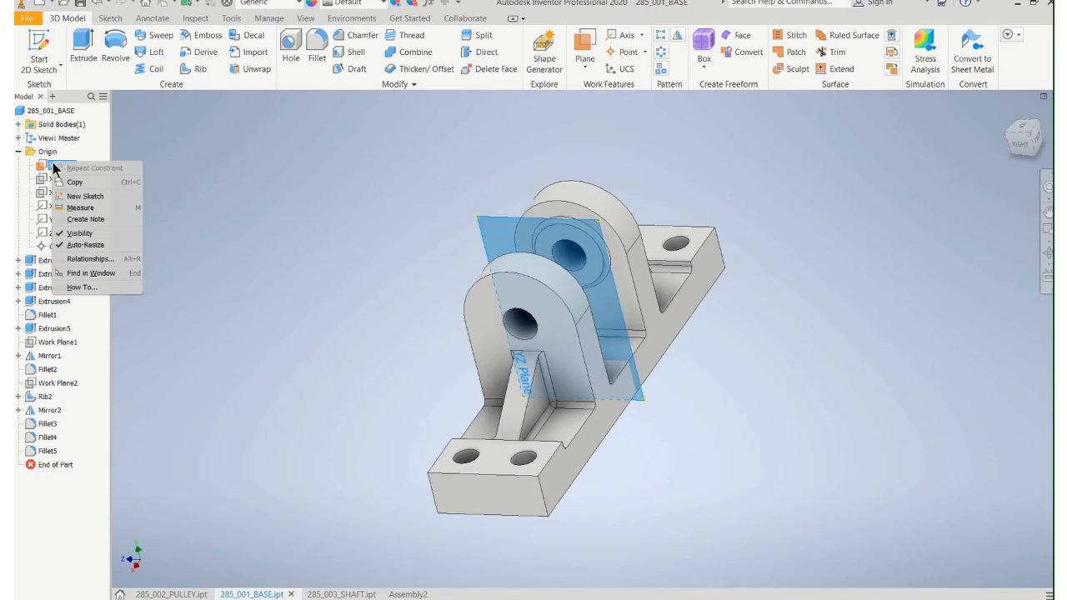
pyautogui.click(82, 233)
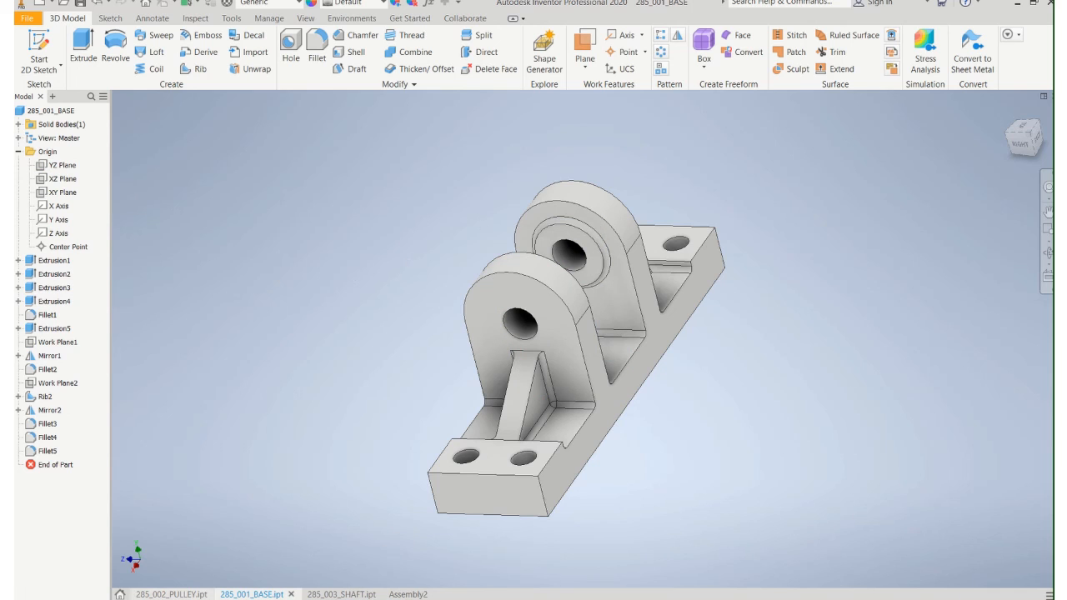
pyautogui.click(408, 594)
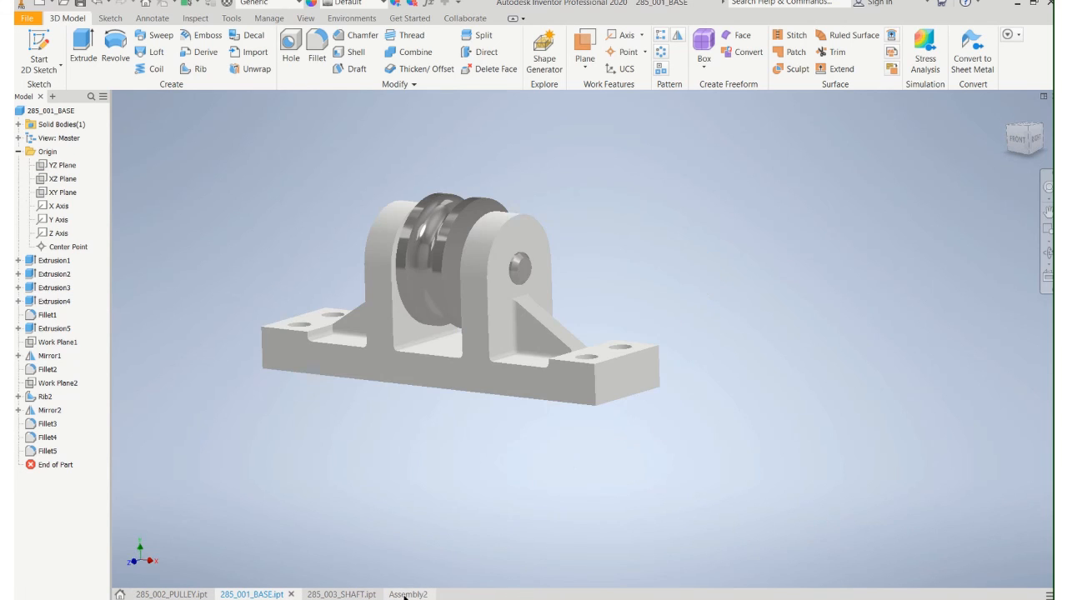
pyautogui.scroll(-3, 456, 411)
pyautogui.scroll(1, 453, 406)
pyautogui.moveTo(453, 406); pyautogui.dragTo(533, 443, button='middle')
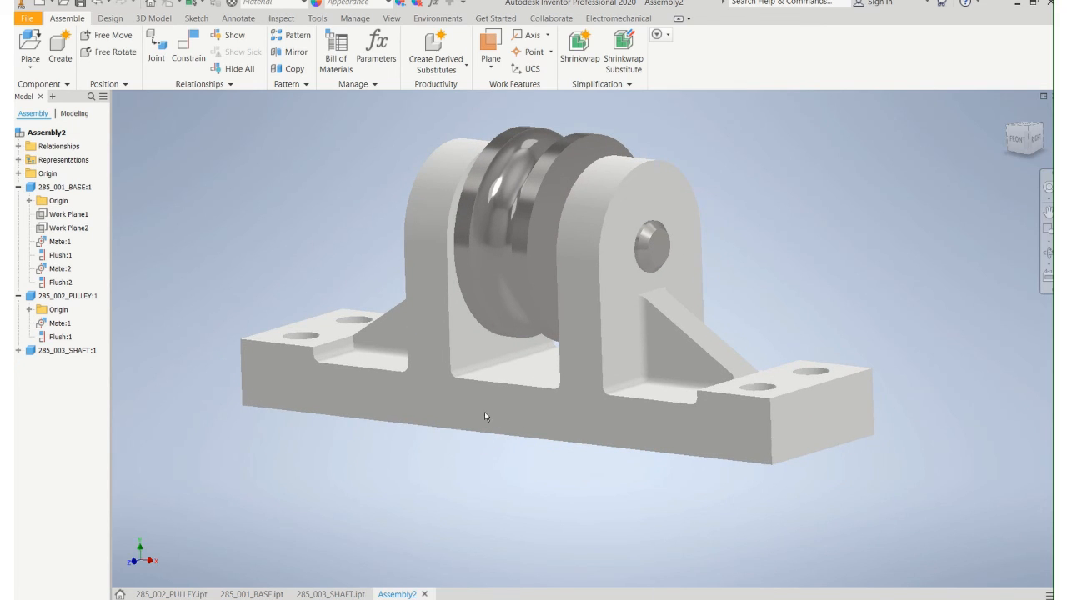
pyautogui.scroll(3, 315, 286)
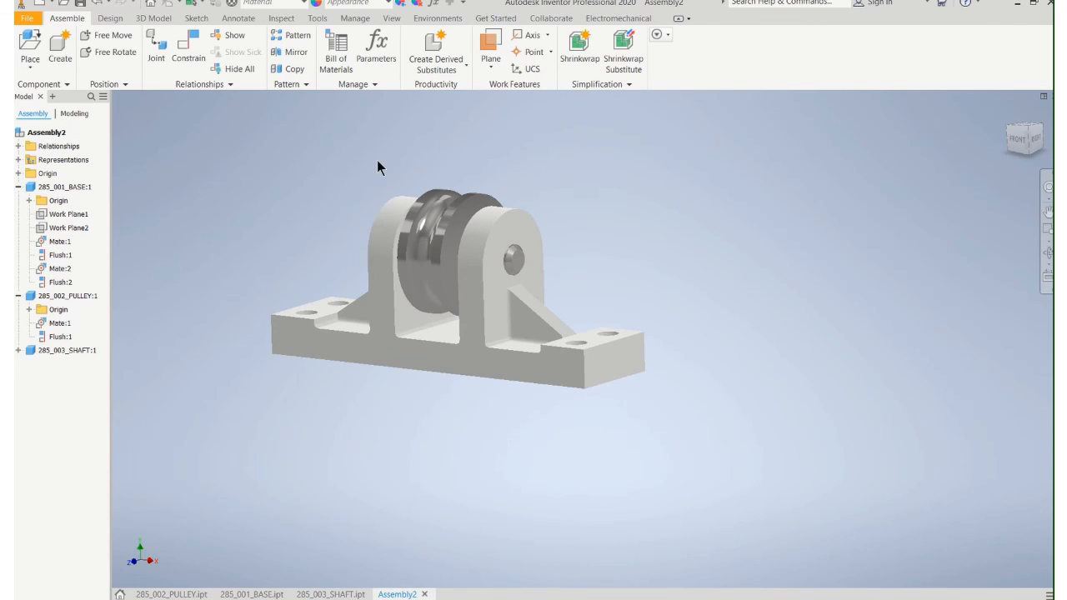